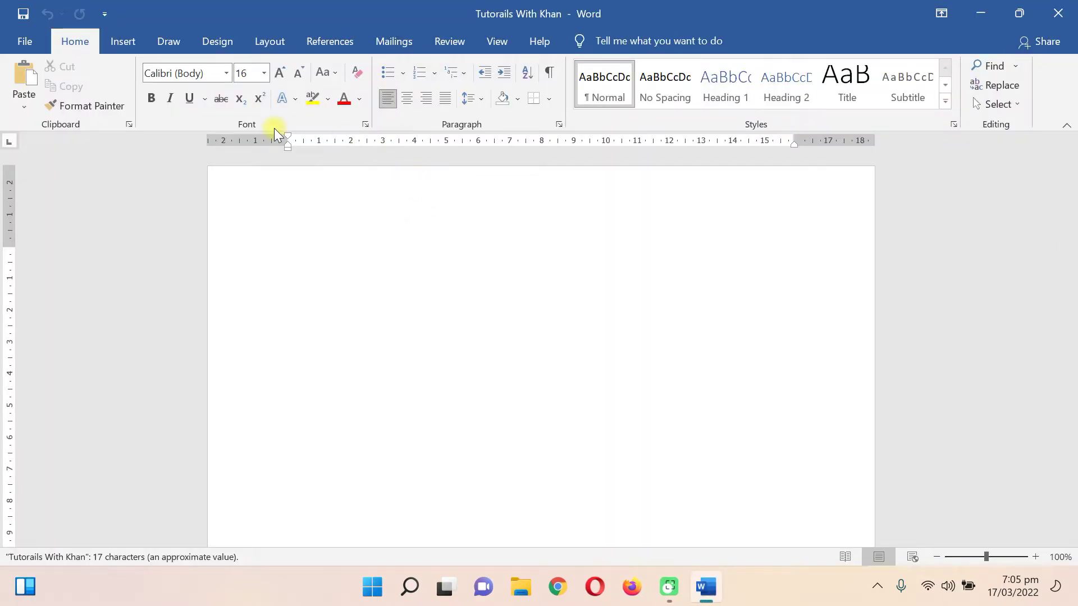
- Show the Insert ribbon and dismiss the Office activation notice
left_click(119, 42)
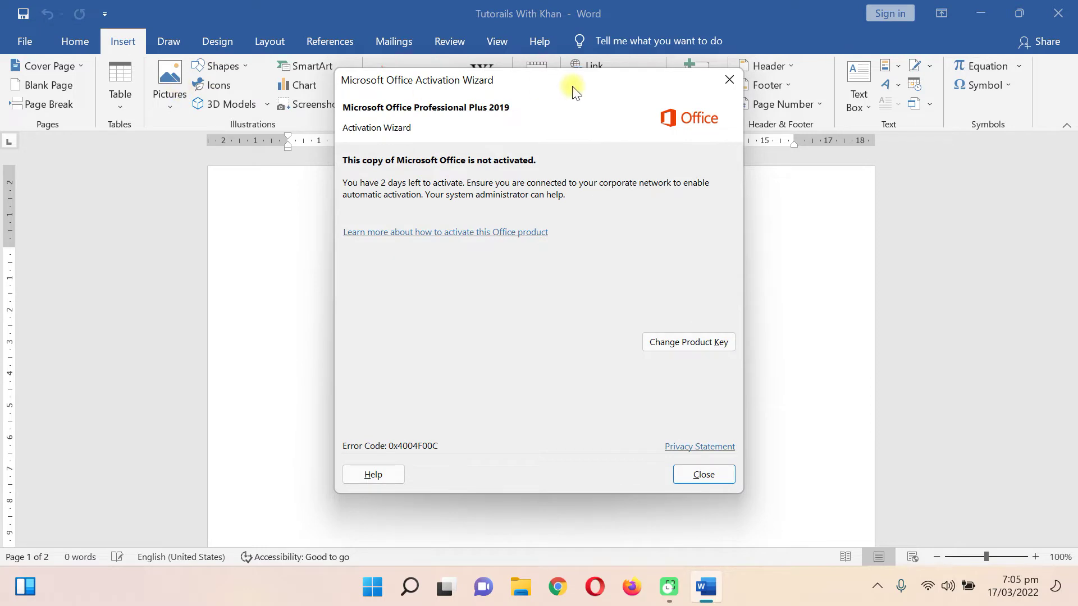
left_click(734, 77)
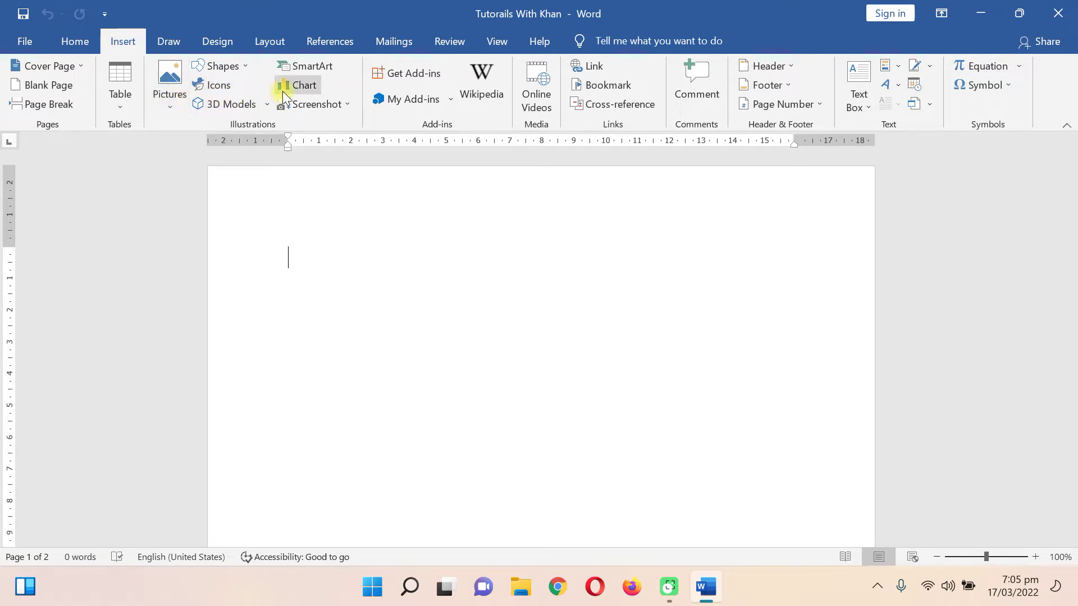
- Insert a Basic Cycle SmartArt graphic from the Cycle category
left_click(323, 71)
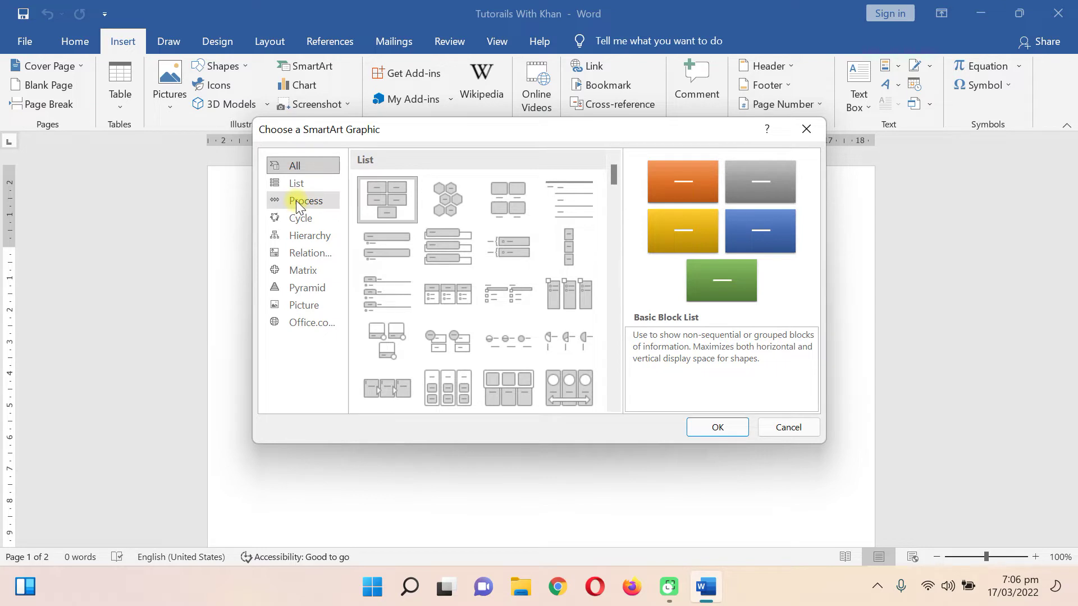
left_click(295, 218)
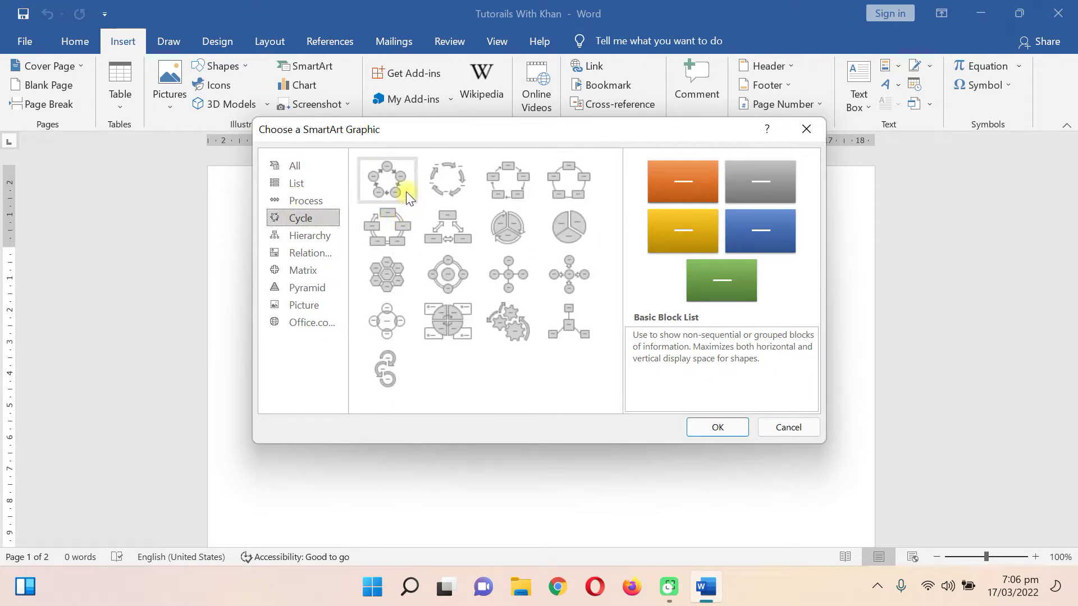
left_click(388, 188)
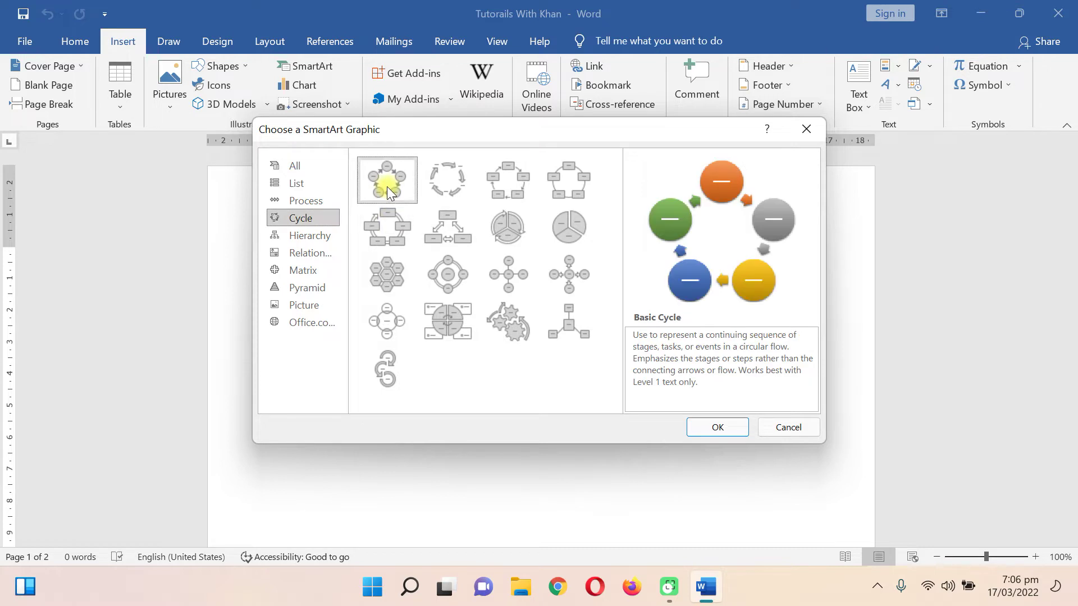
left_click(717, 426)
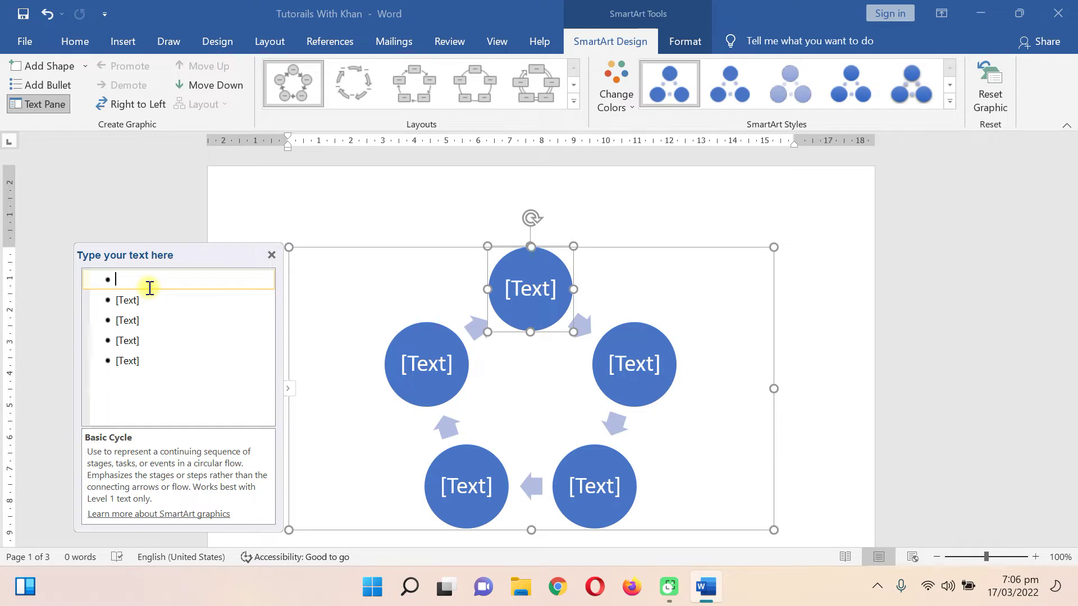
- Label the cycle's top, left and right circles process1, process2 and process
type("process")
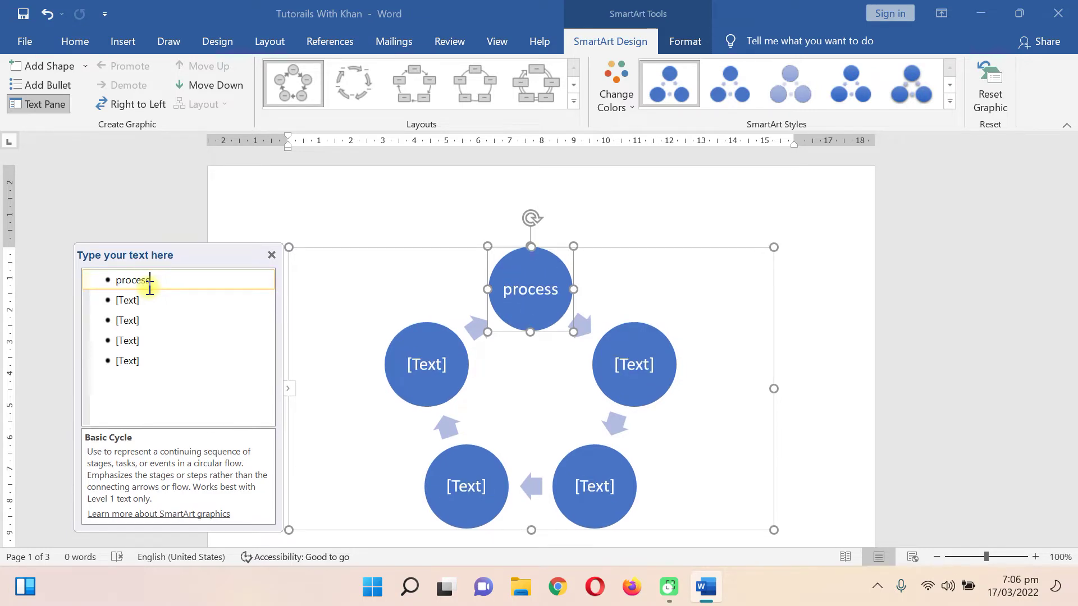
type("1")
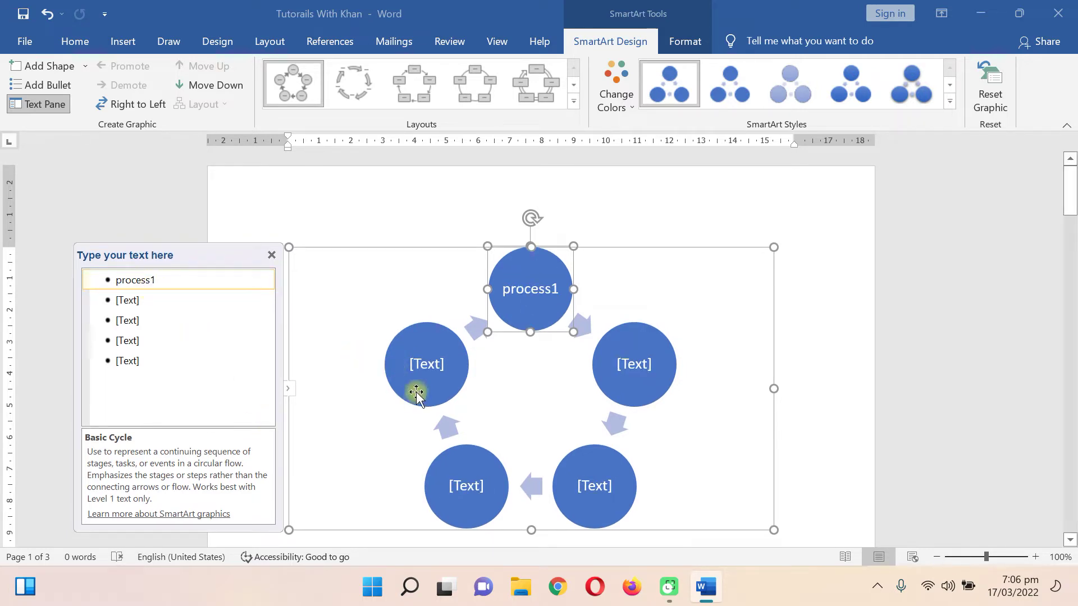
left_click(417, 372)
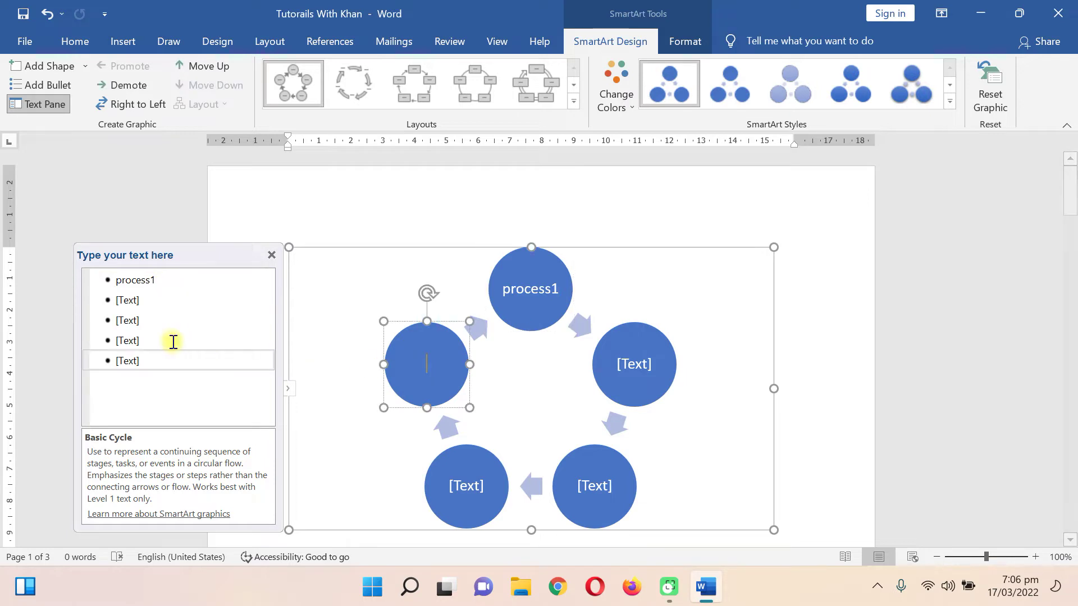
left_click(138, 363)
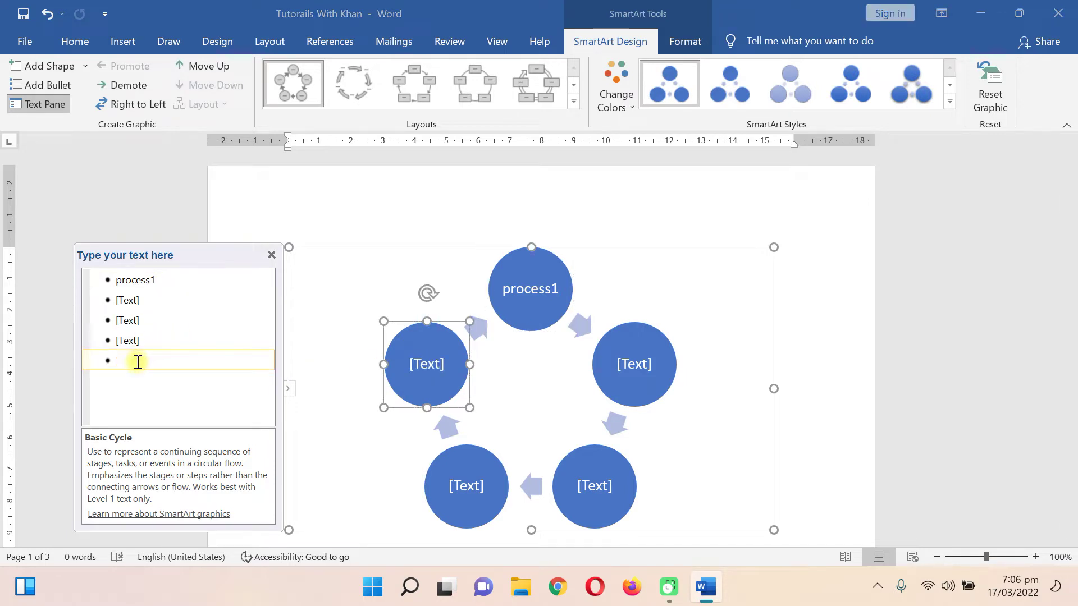
type("proce")
type("ss2")
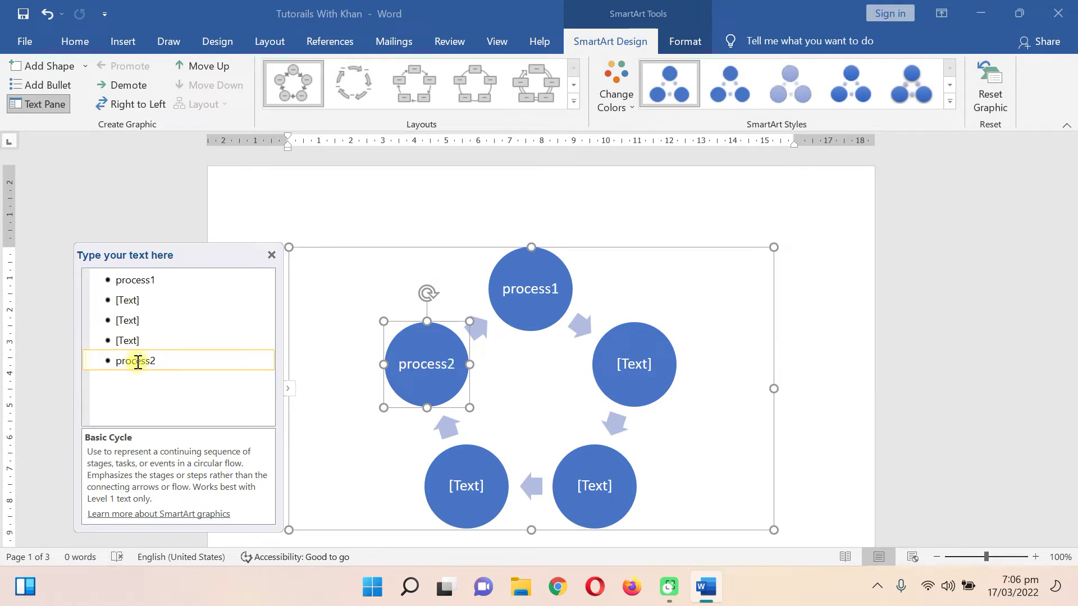
left_click(644, 373)
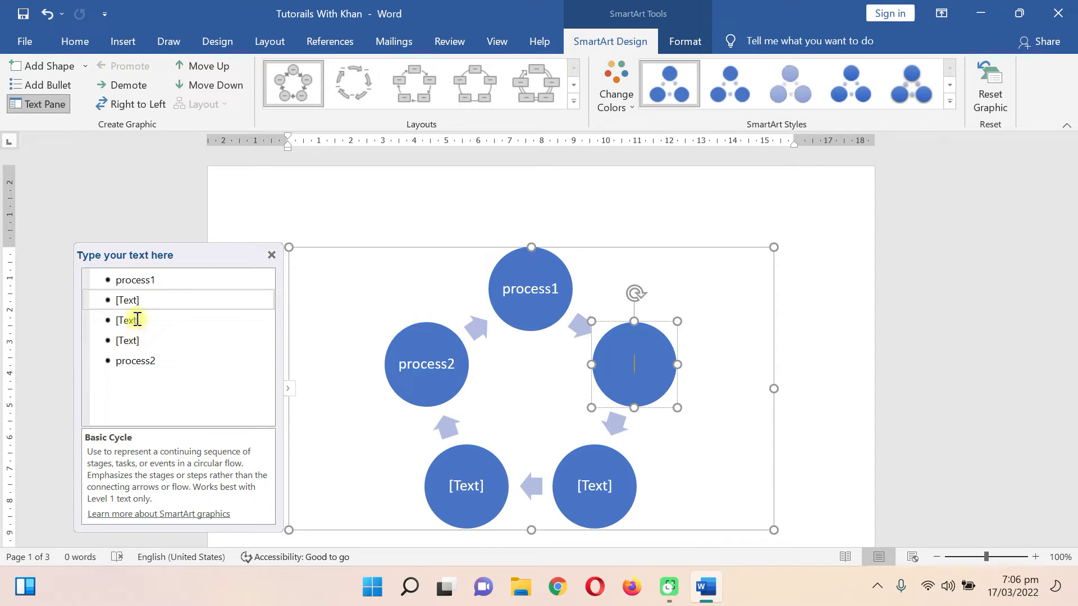
left_click(137, 302)
type("pro")
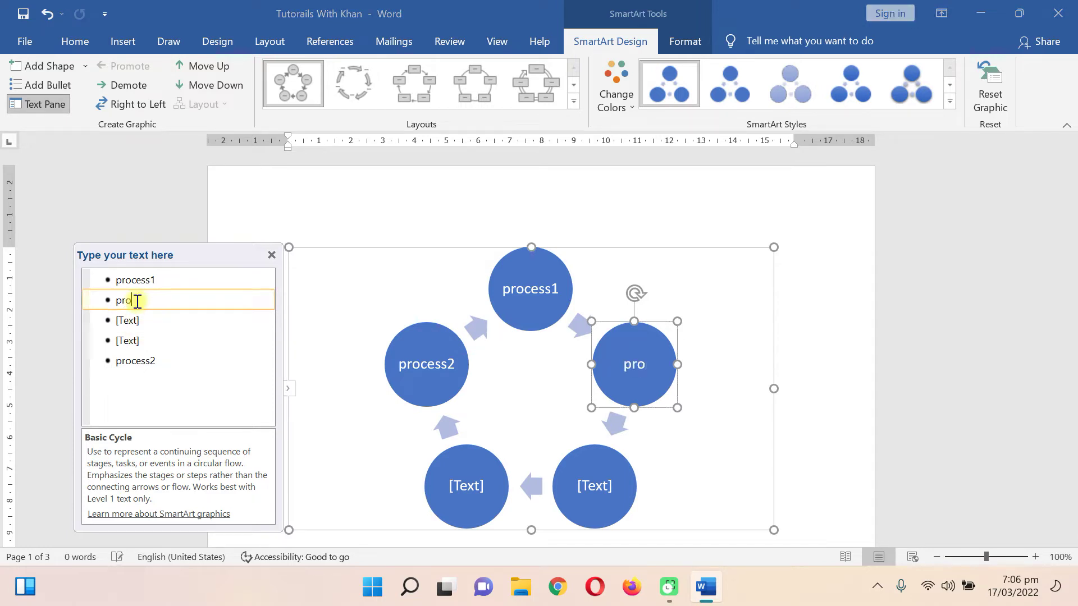
type("cess")
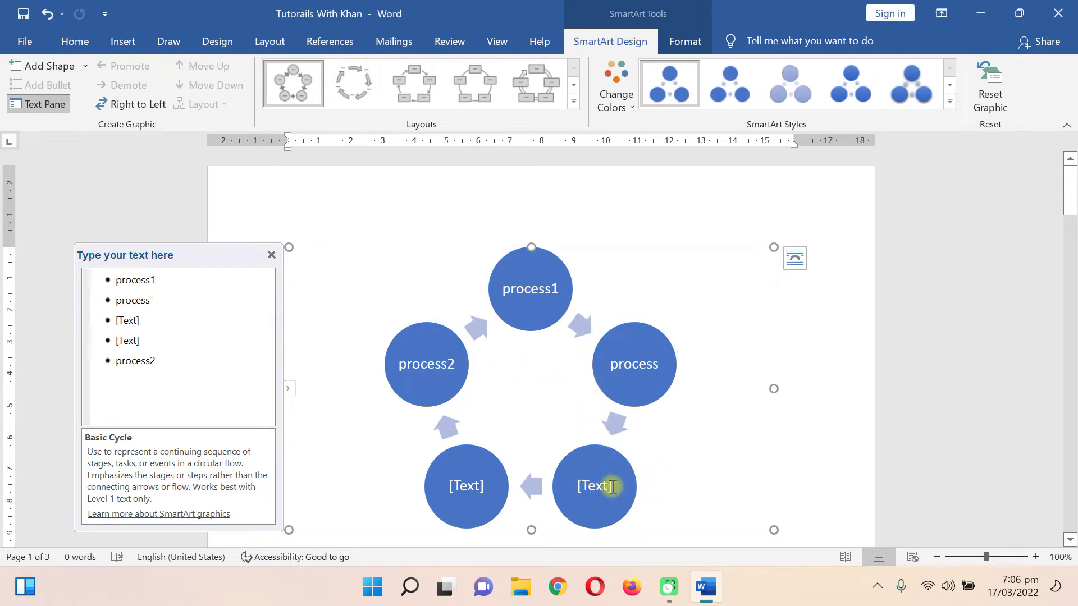
- Label the two bottom circles process4 and porcess5
left_click(611, 484)
left_click(164, 319)
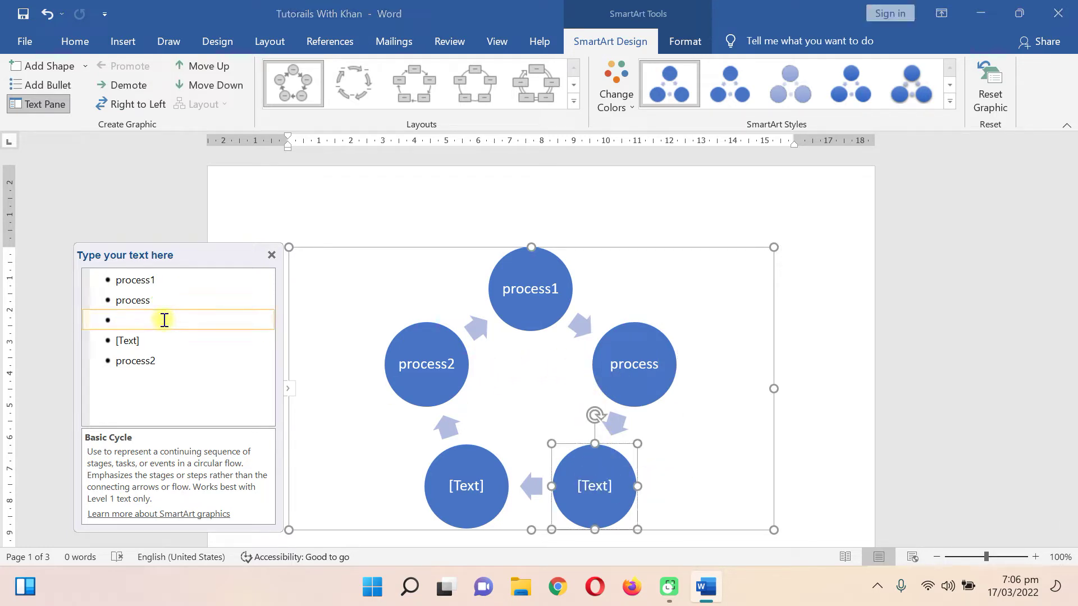
type("prp")
key("BackSpace")
type("ocess")
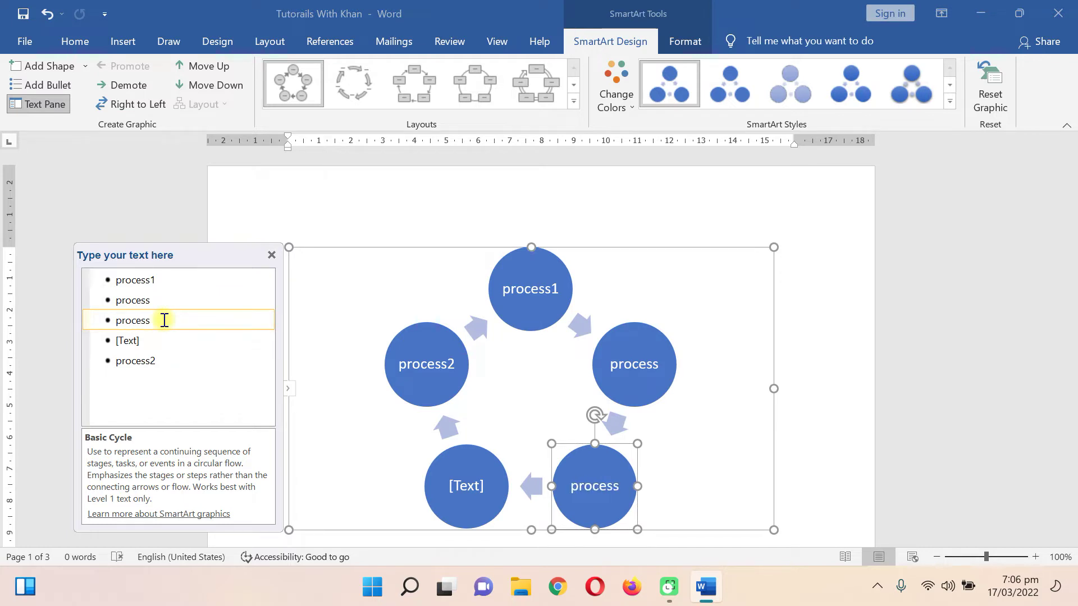
type("4")
left_click(132, 339)
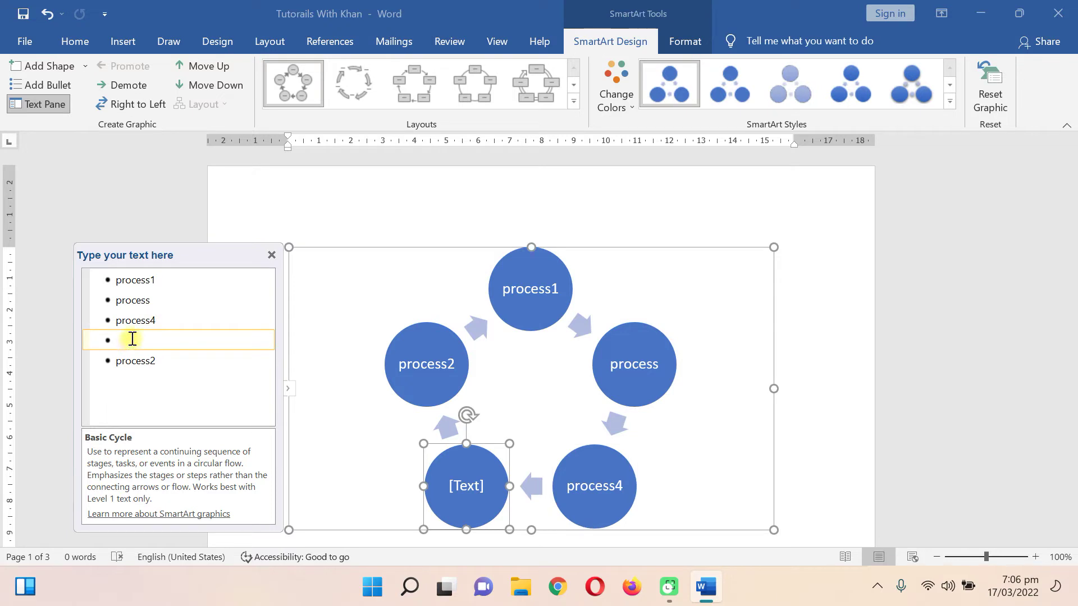
type("porce")
type("wss")
key("BackSpace")
key("BackSpace")
key("BackSpace")
type("s")
type("s5")
- Change the second label from process to process3 and select the whole diagram
right_click(136, 302)
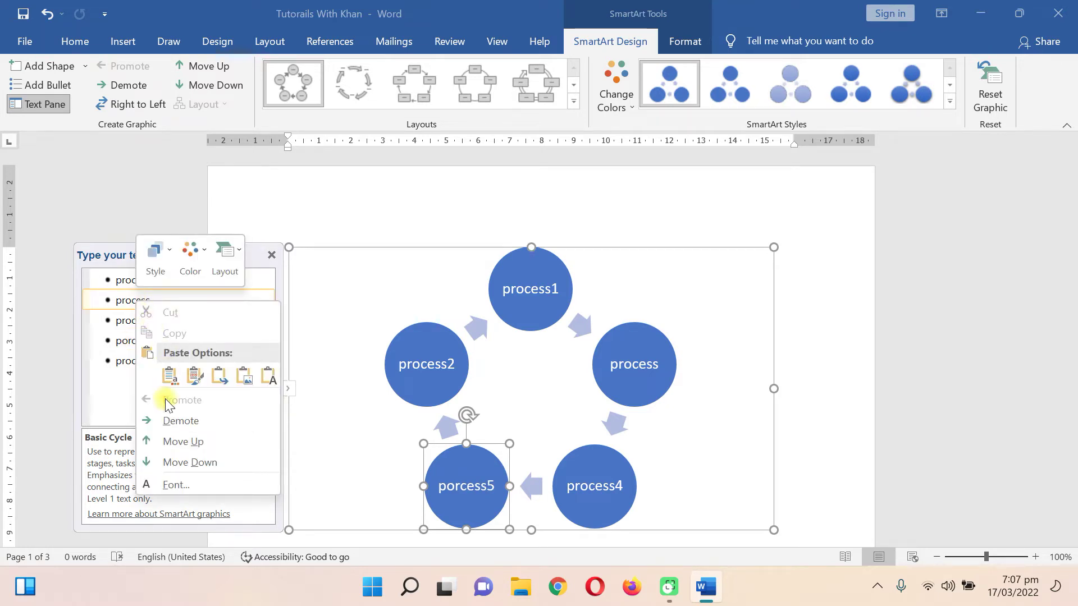
double_click(127, 301)
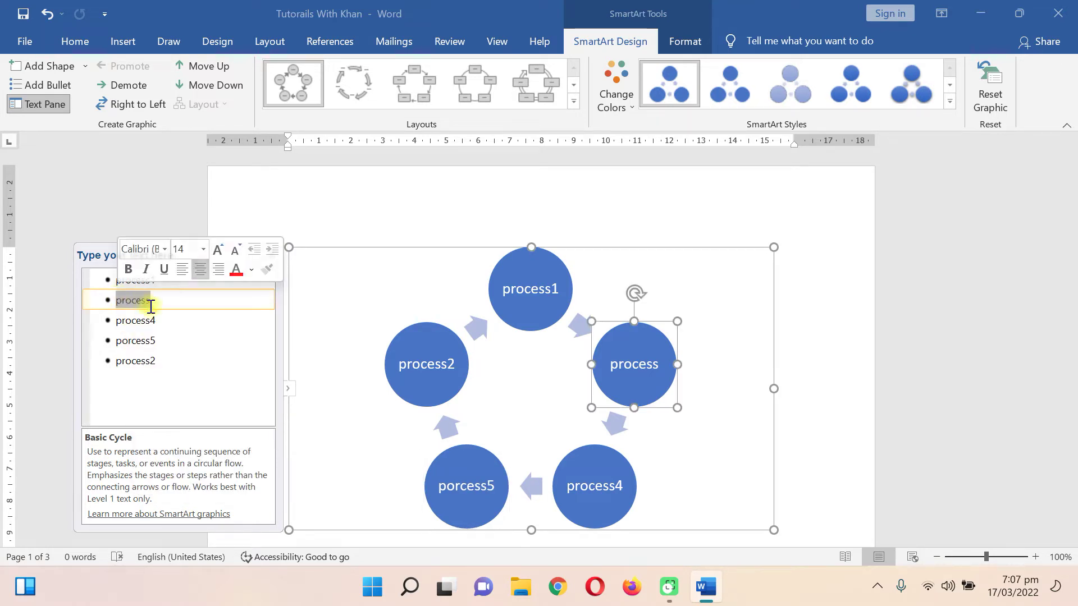
left_click(150, 306)
type("3")
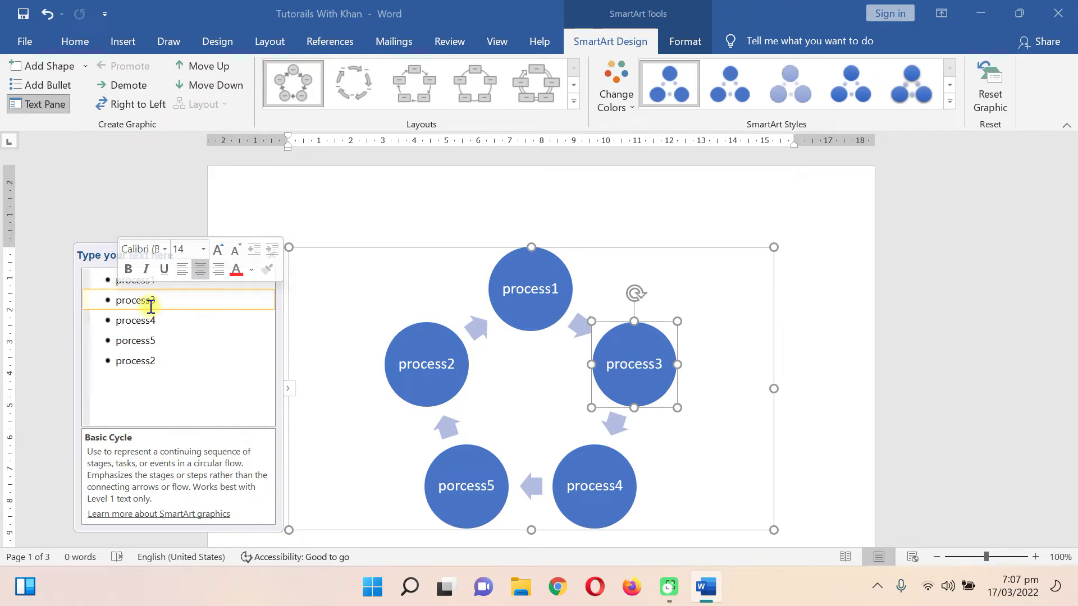
left_click(317, 287)
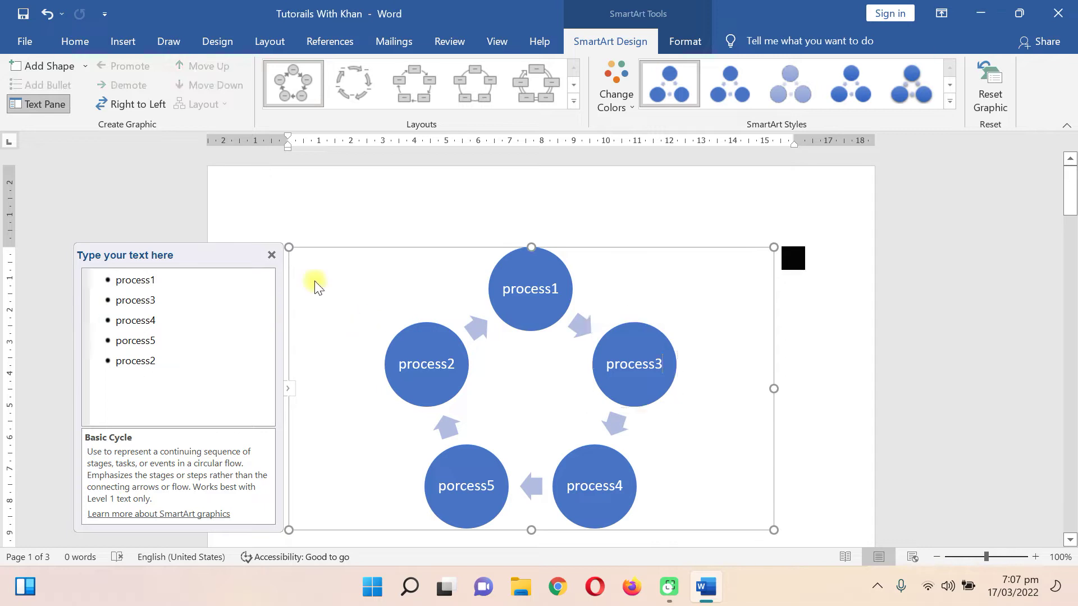
- Hide the text pane and pick the Basic Matrix layout in the SmartArt chooser
left_click(271, 255)
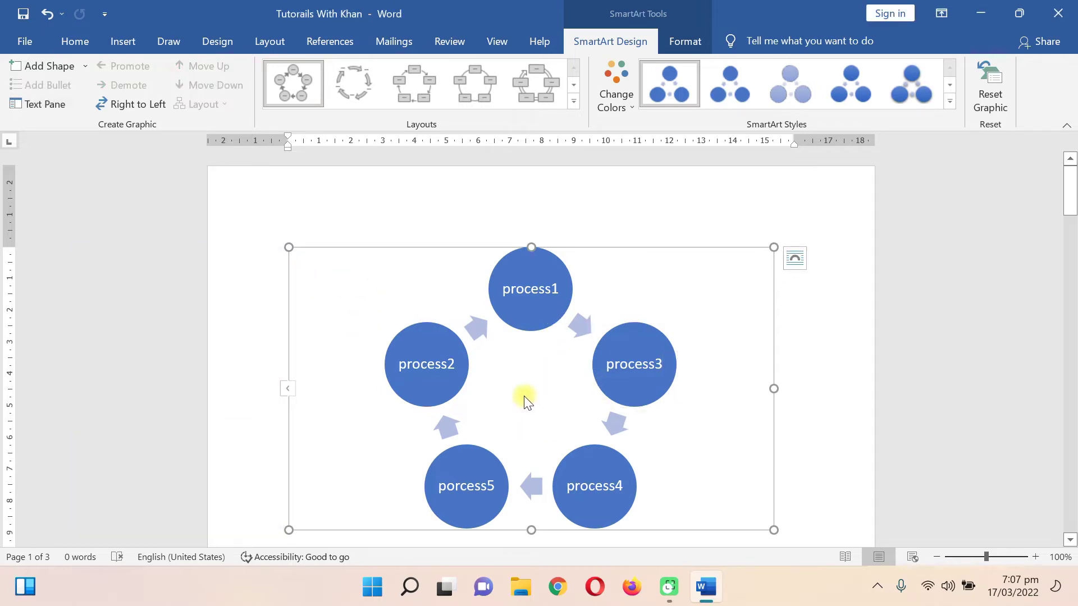
left_click(118, 45)
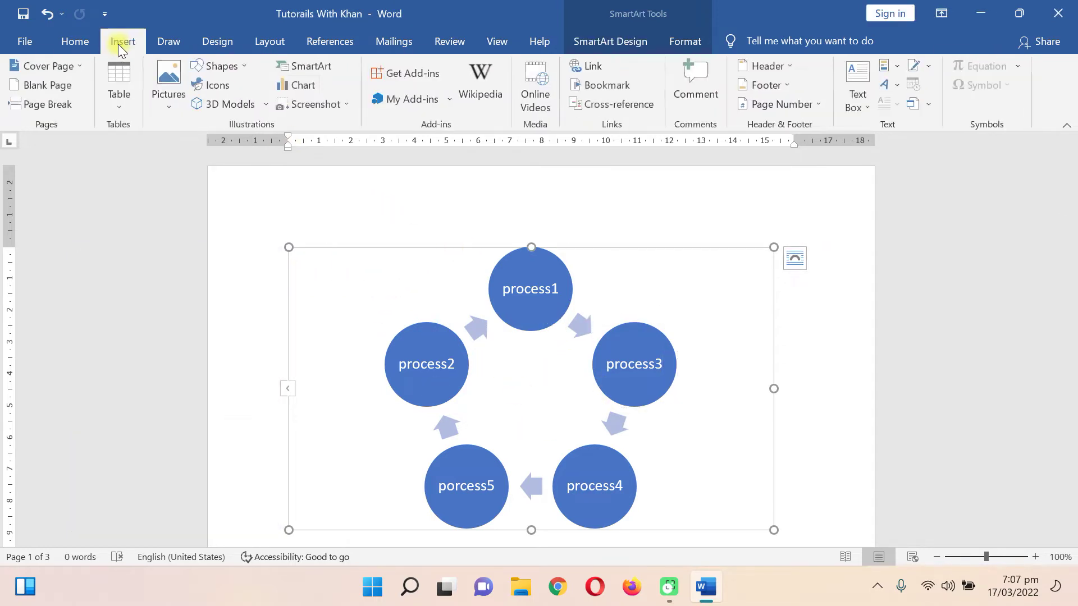
left_click(317, 68)
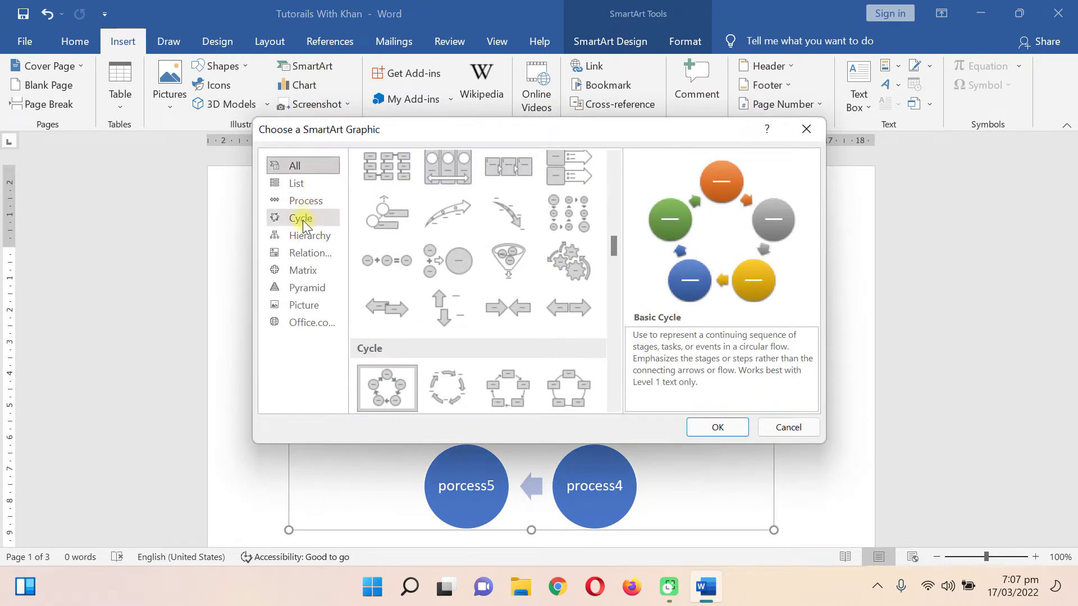
left_click(304, 271)
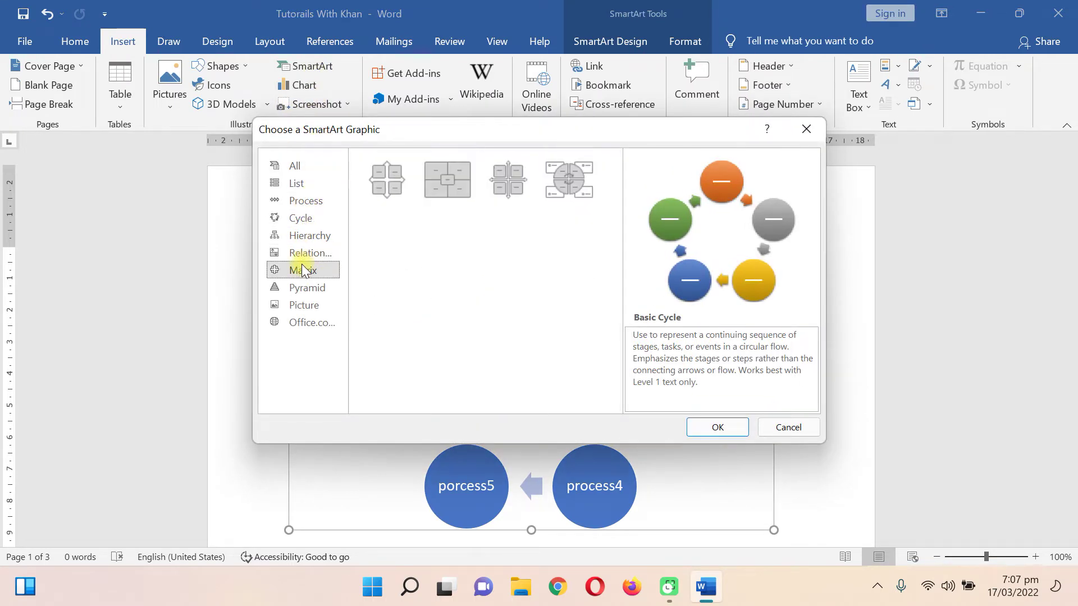
left_click(394, 181)
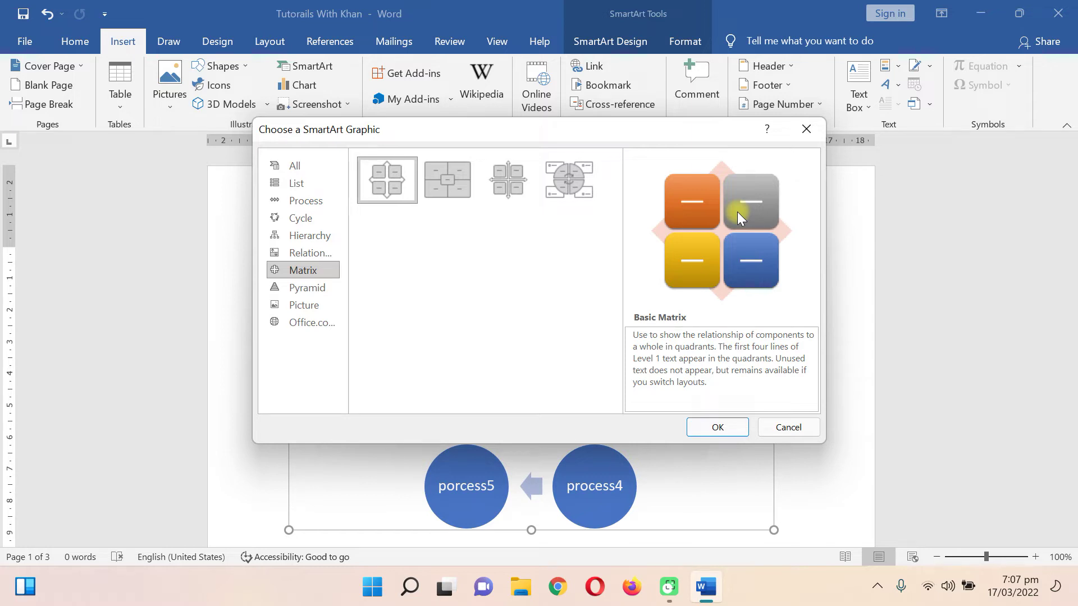
- Insert the Basic Matrix and label its four boxes 11, 12, 13 and 14
left_click(715, 426)
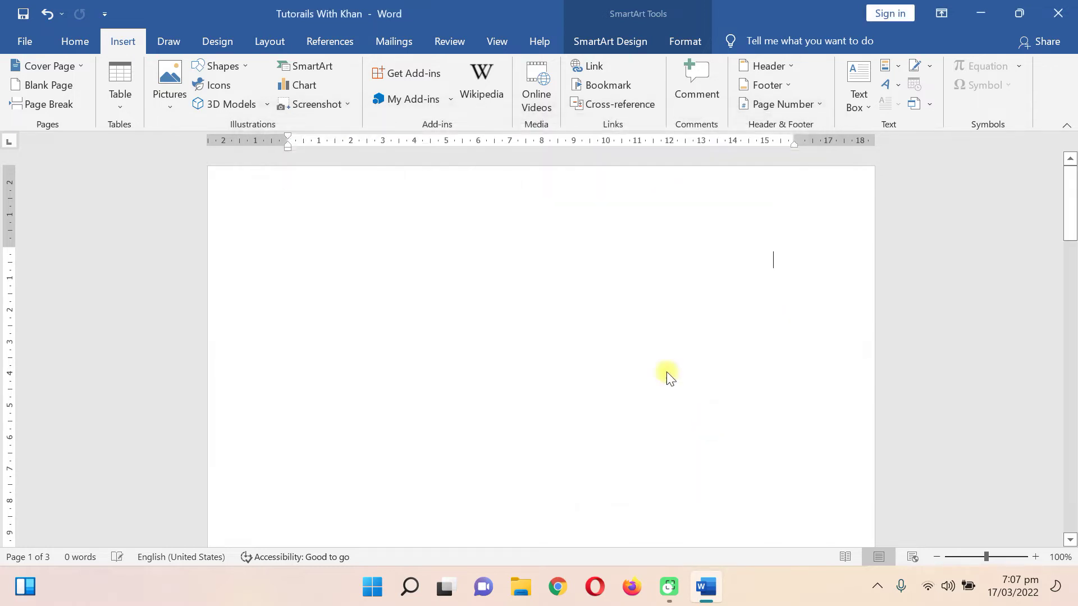
left_click(489, 330)
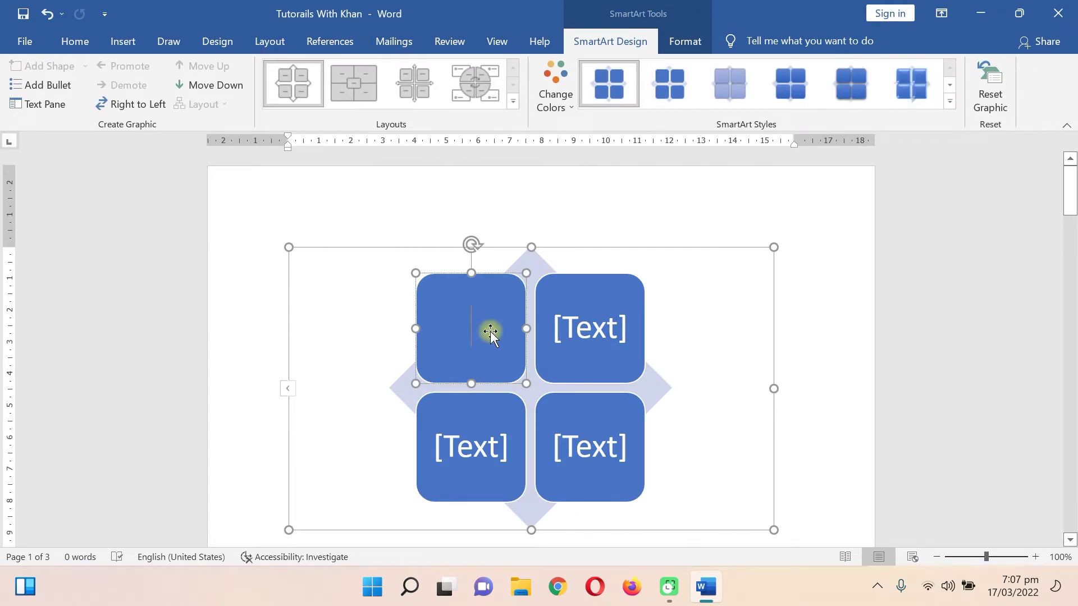
type("11")
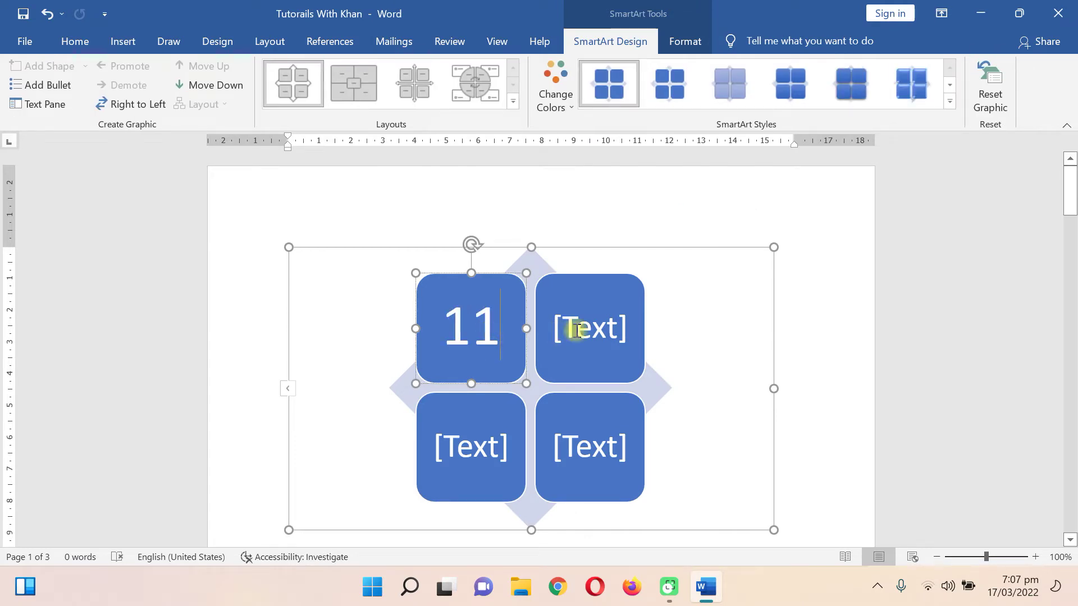
left_click(575, 330)
type("12")
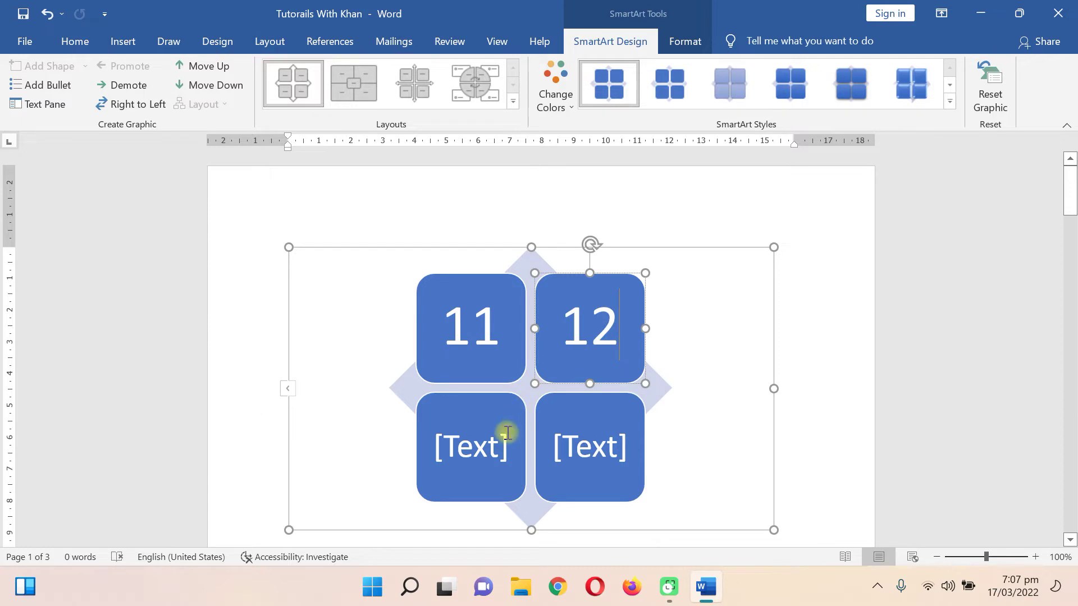
left_click(505, 434)
type("1")
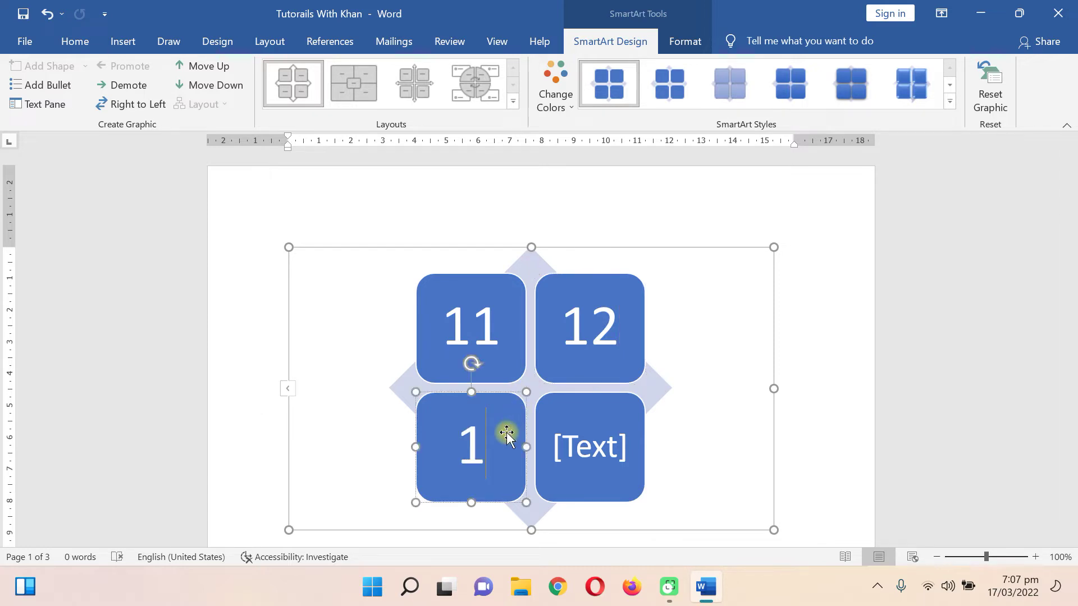
type("3")
left_click(574, 433)
type("1")
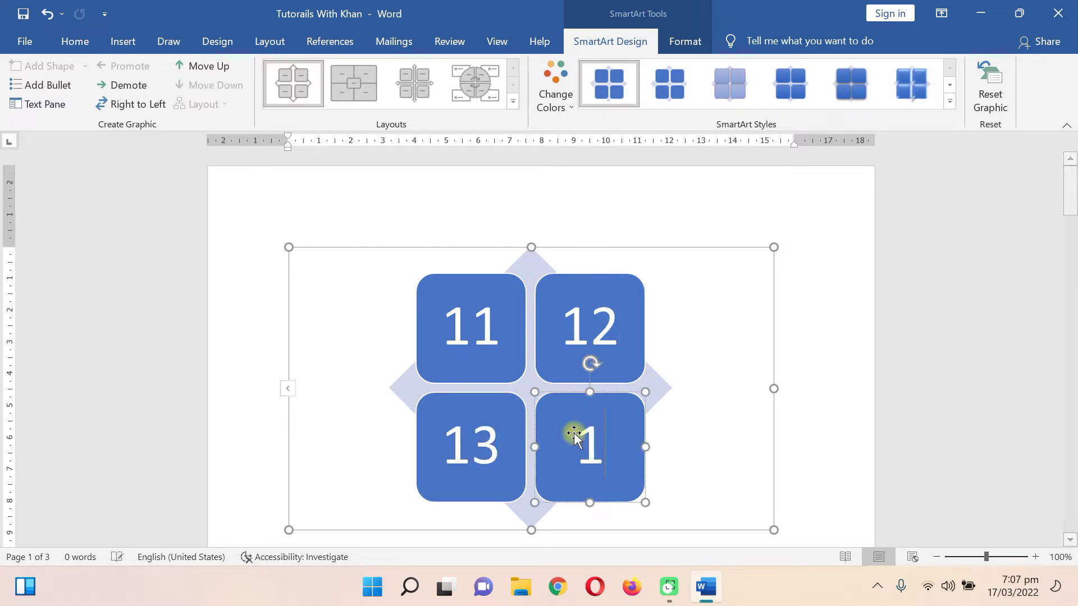
type("4")
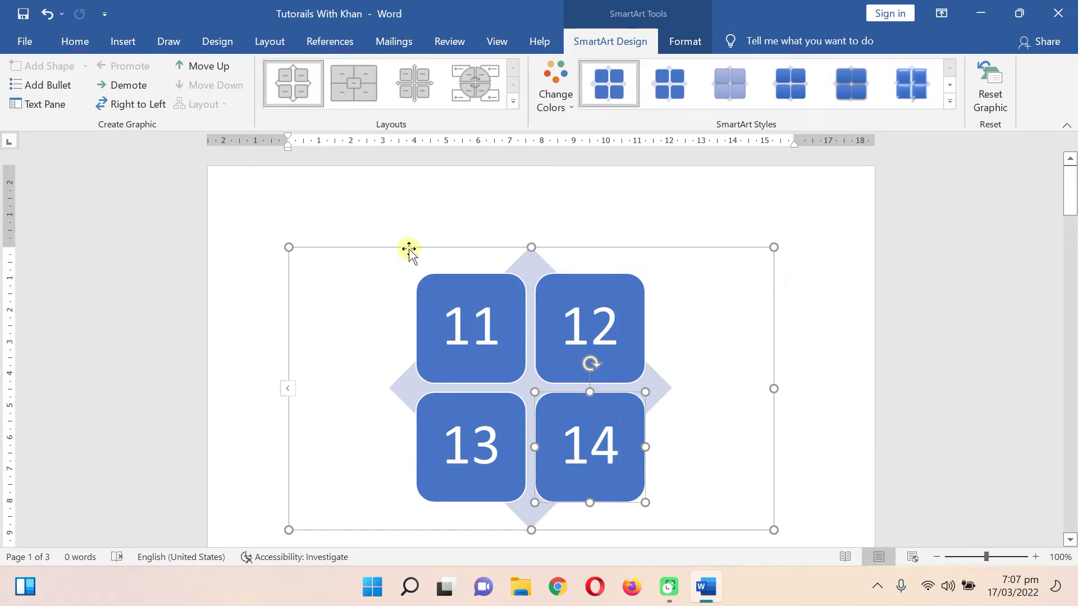
left_click(123, 42)
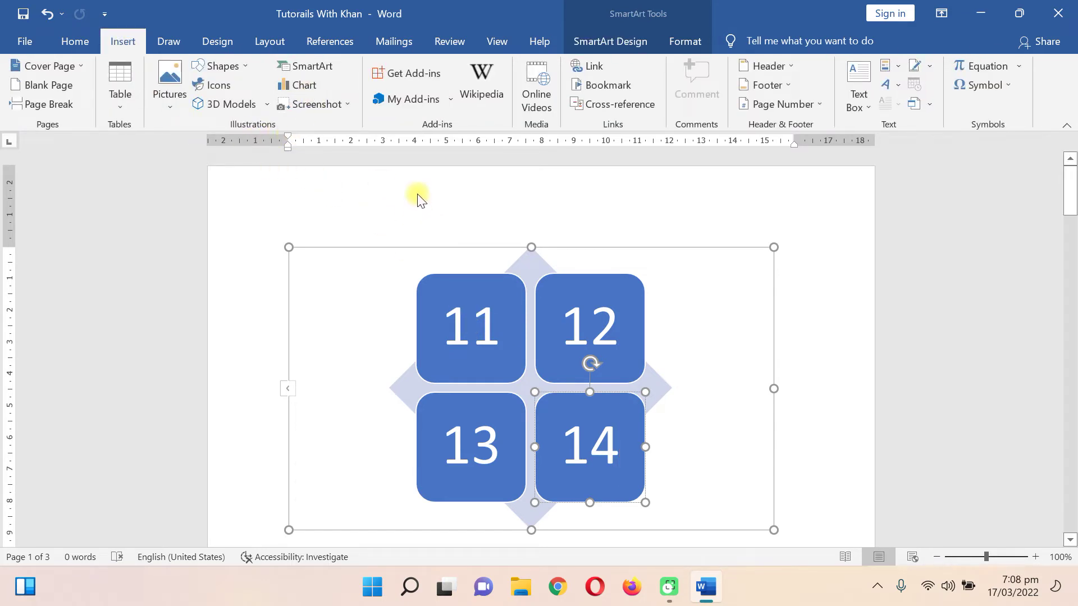
- Move down to the blank page 2 and place the insertion point there
scroll(416, 194, "down", 4)
scroll(404, 260, "down", 5)
scroll(330, 404, "down", 2)
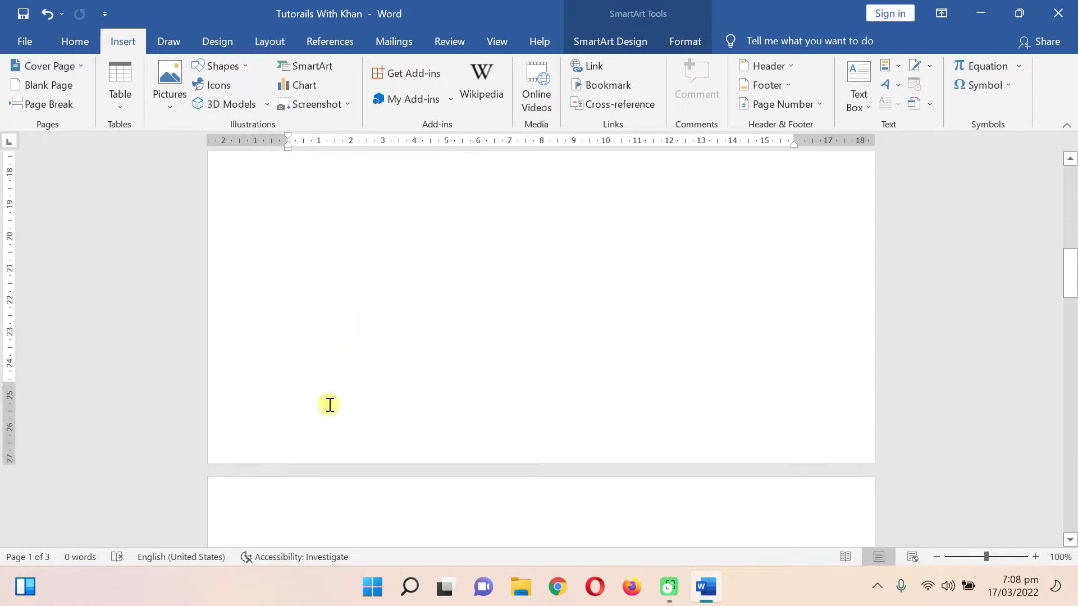
scroll(315, 354, "down", 2)
scroll(315, 354, "down", 3)
left_click(298, 352)
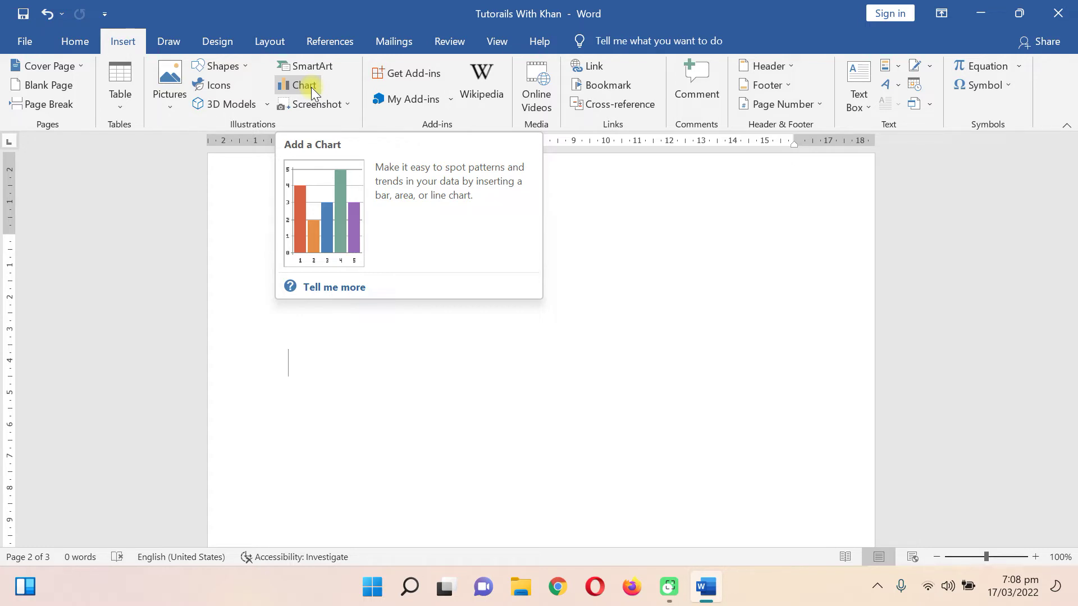
- Insert a Clustered Column chart with sample data on page 2
left_click(311, 86)
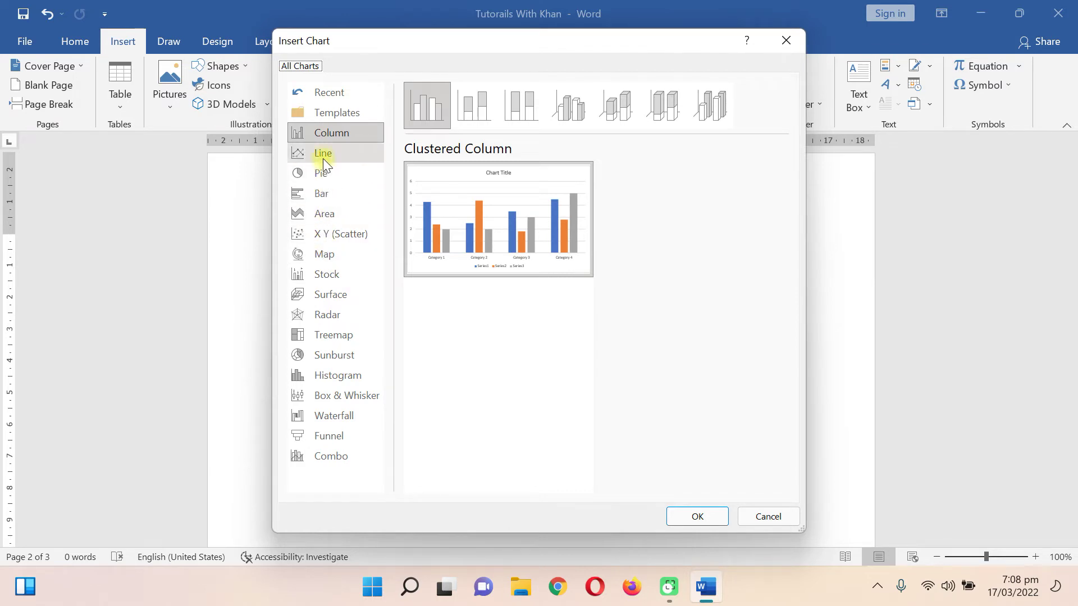
left_click(671, 521)
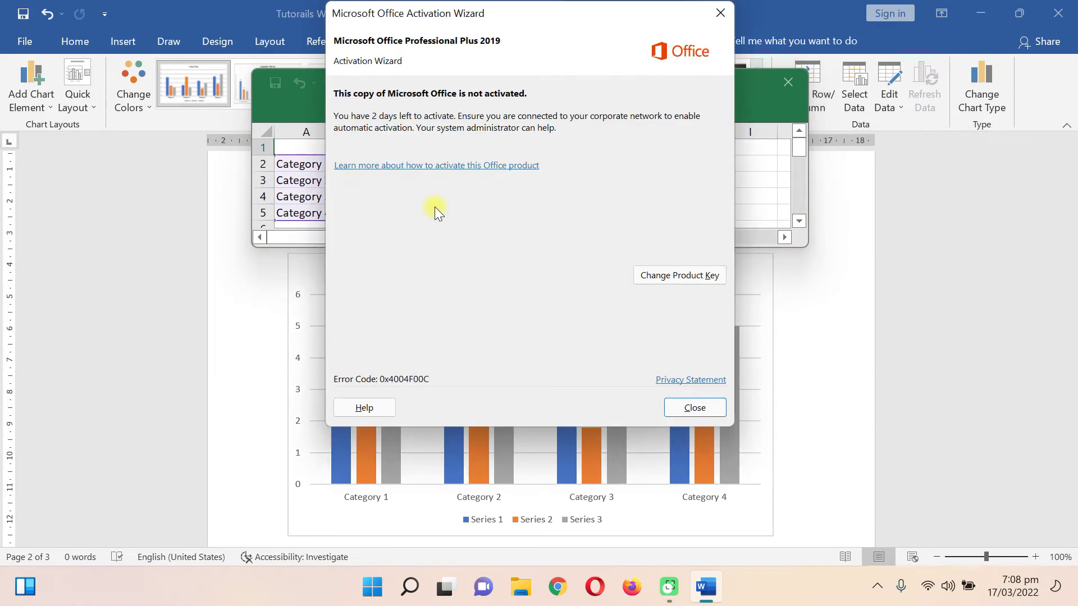
- Dismiss the activation notice and rename Category 1 to english in the data sheet
left_click(721, 14)
left_click(325, 166)
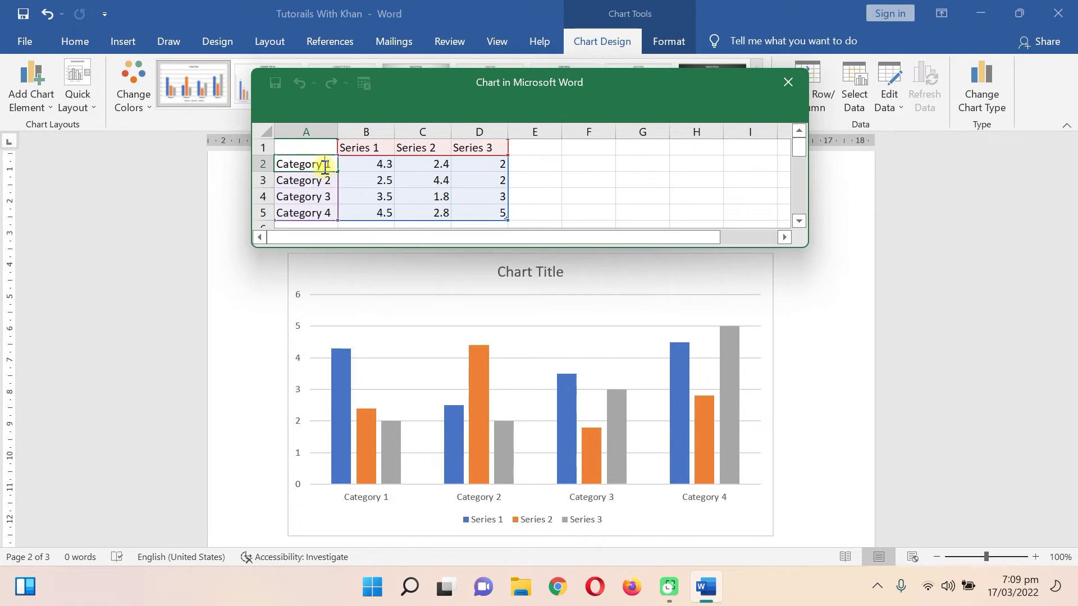
double_click(325, 165)
key("BackSpace")
key("BackSpace")
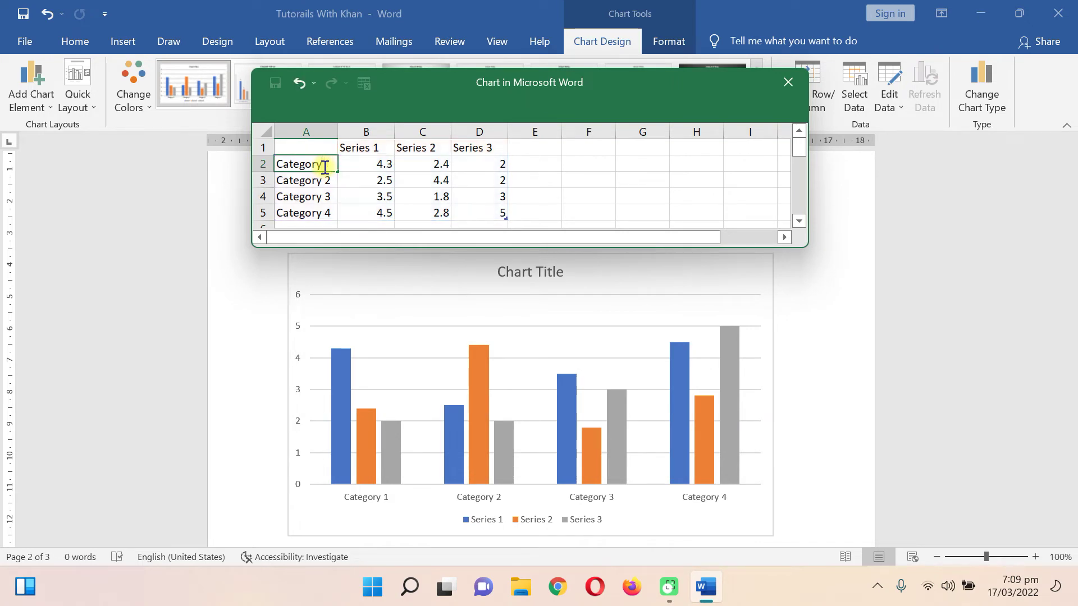
key("BackSpace")
key("BackSpace")
key("BackSpace")
key("BackSpace")
key("BackSpace")
key("BackSpace")
type("nglish")
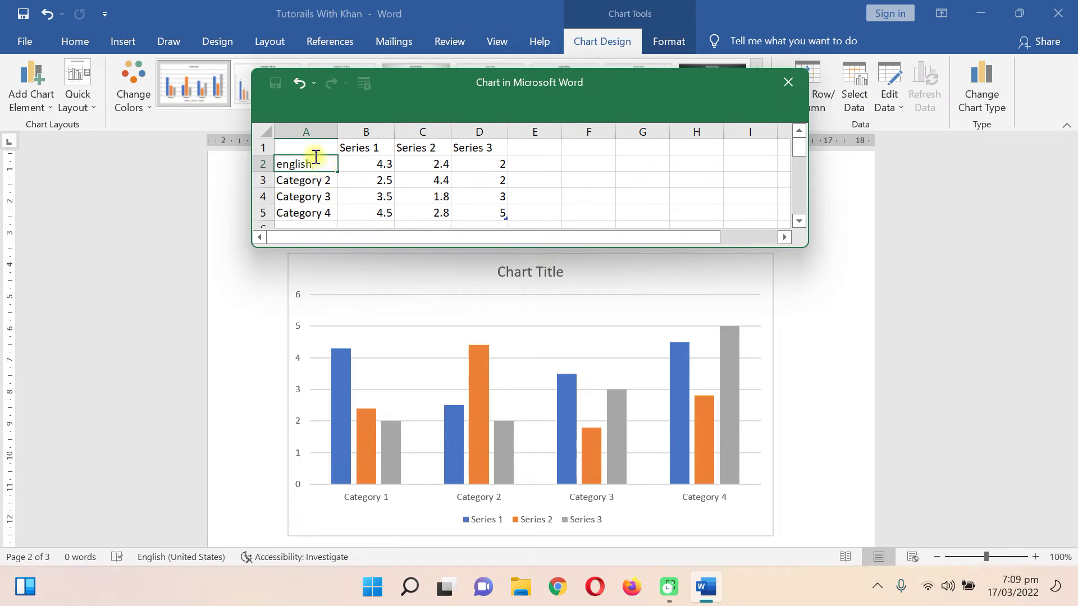
left_click(313, 182)
- Rename the remaining categories to urdu, pushto and maths
key("BackSpace")
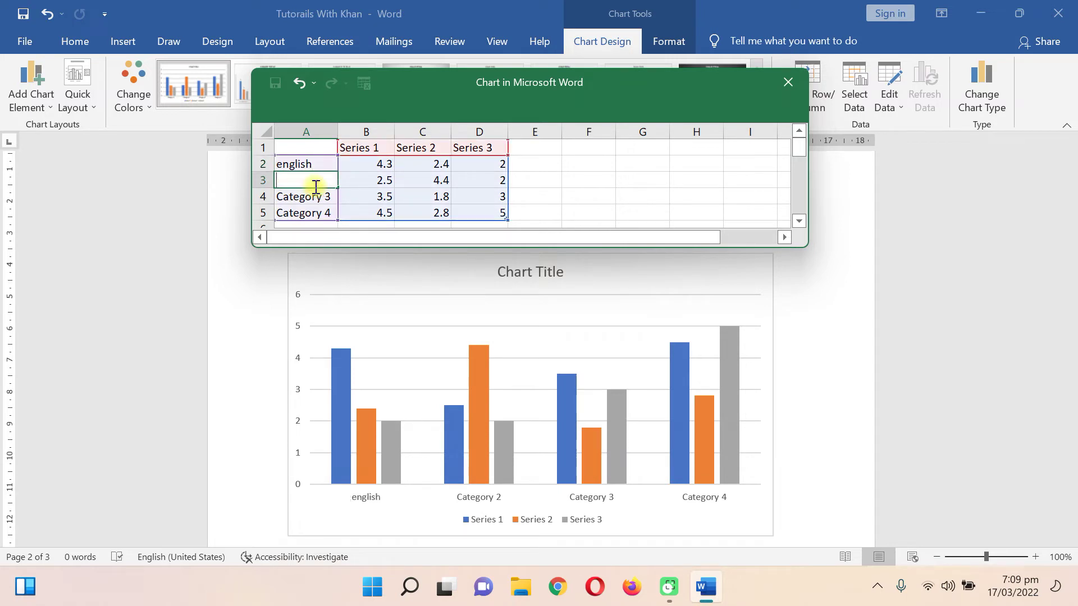
type("urdu")
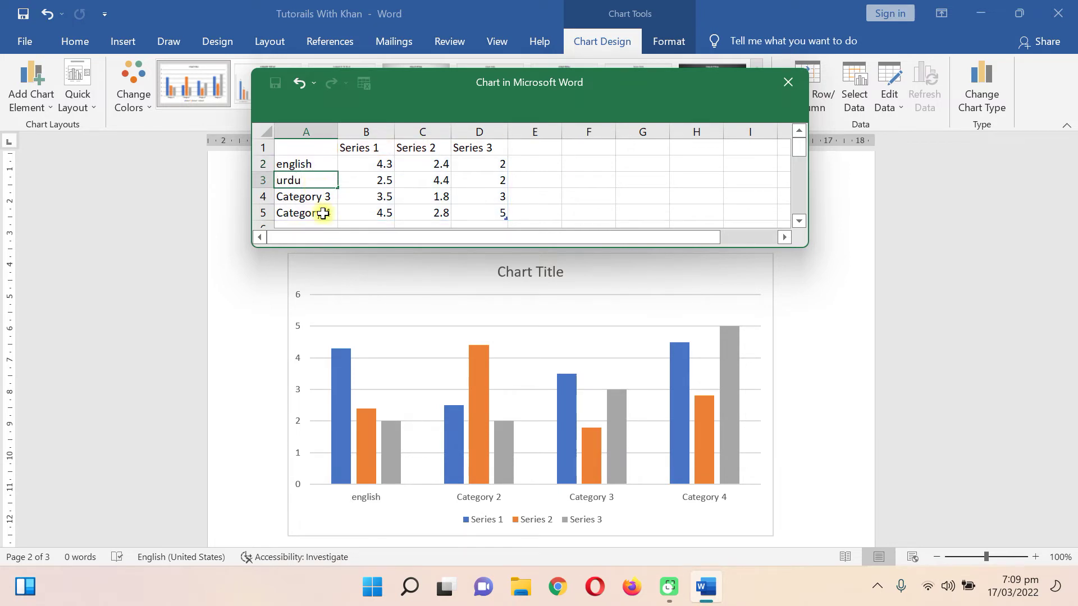
left_click(307, 202)
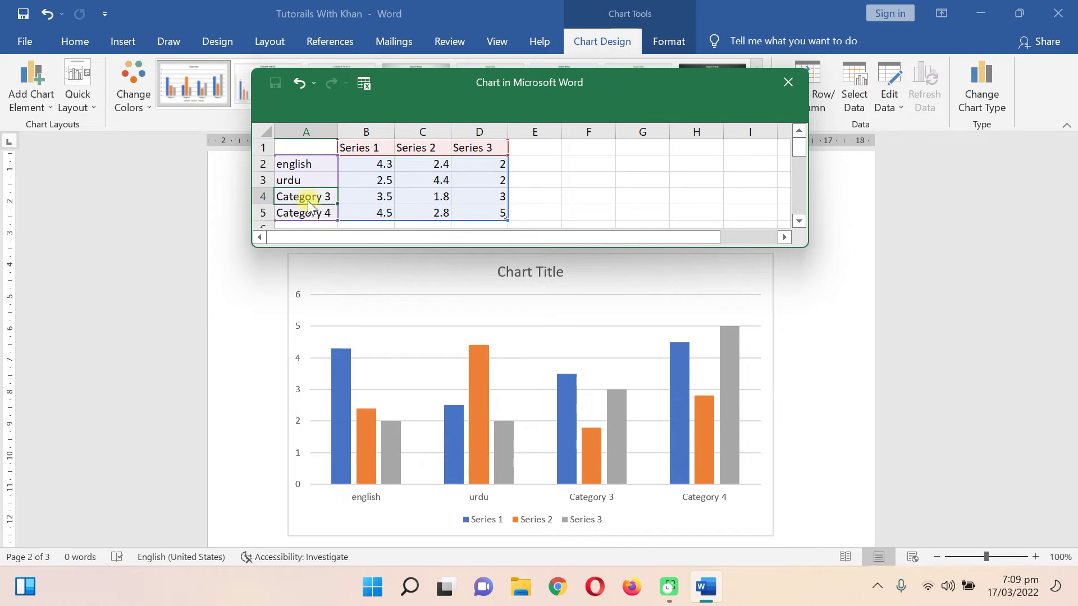
type("pushto")
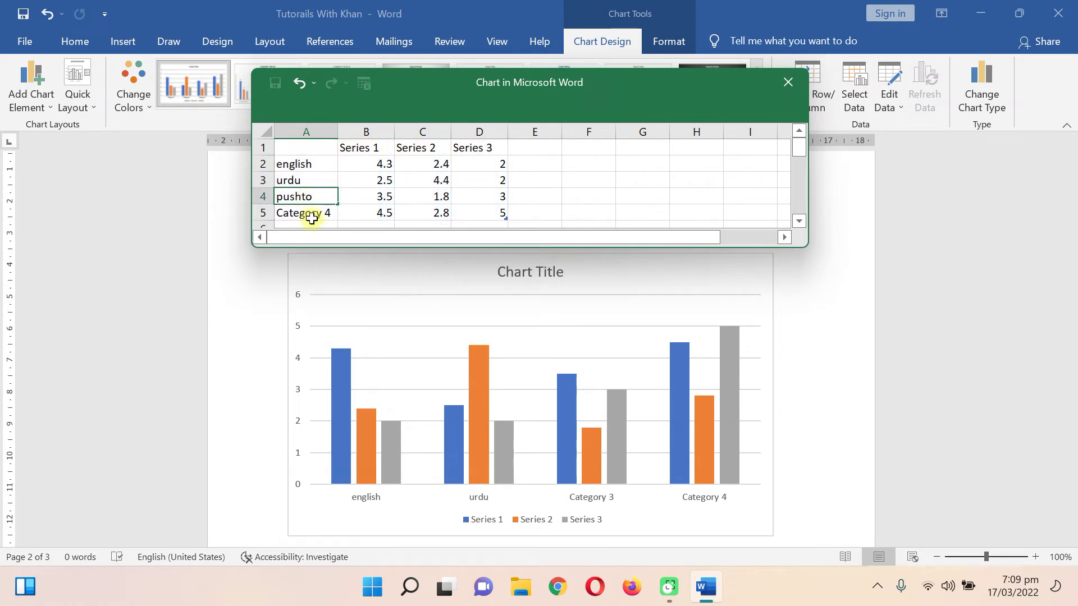
left_click(310, 216)
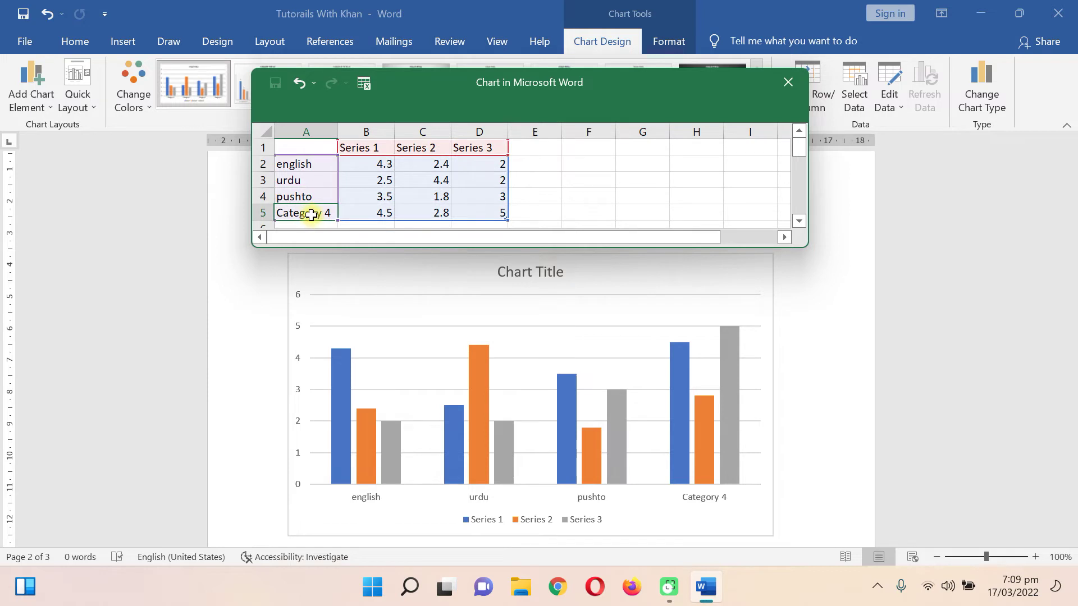
double_click(309, 214)
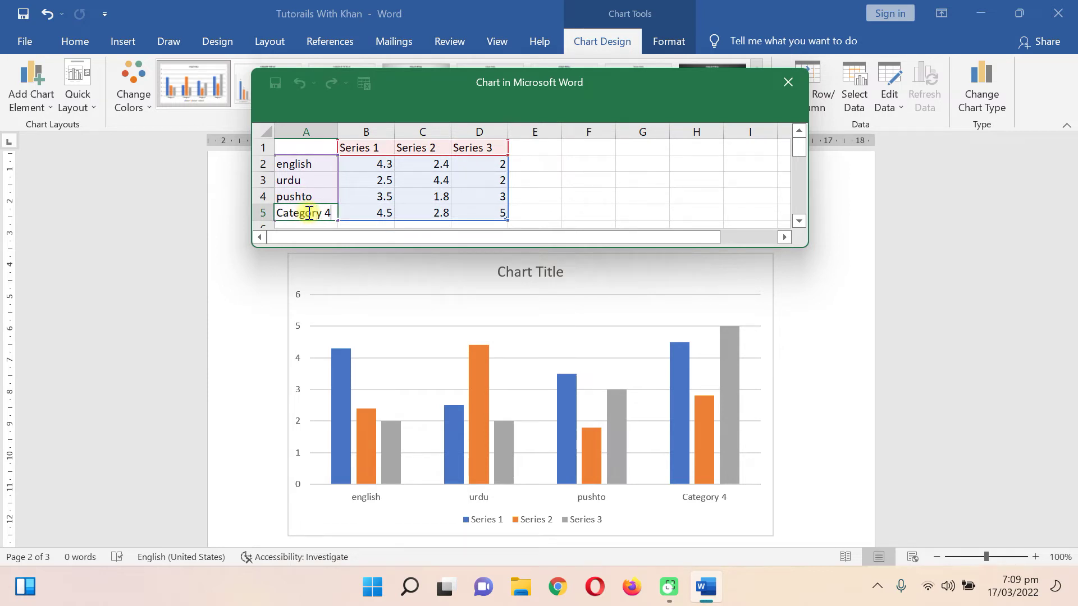
key("BackSpace")
key("BackSpace")
key("BackSpace")
key("BackSpace")
key("BackSpace")
key("BackSpace")
key("BackSpace")
key("BackSpace")
key("BackSpace")
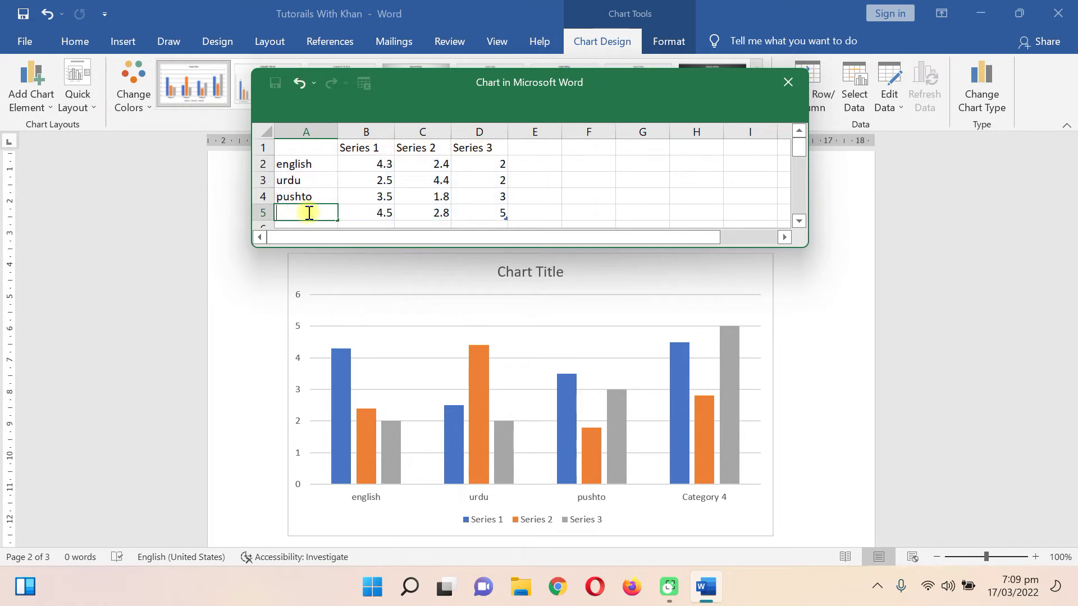
type("maths")
- Rename the Series 1, 2 and 3 headers in B1–D1 to mid, final and average
left_click(360, 150)
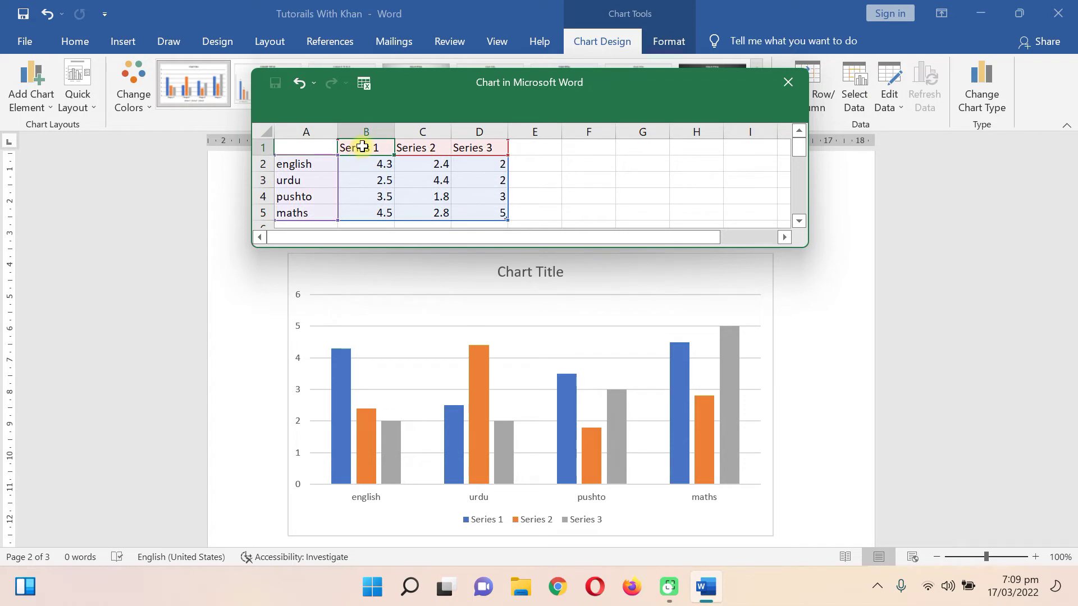
type("mid")
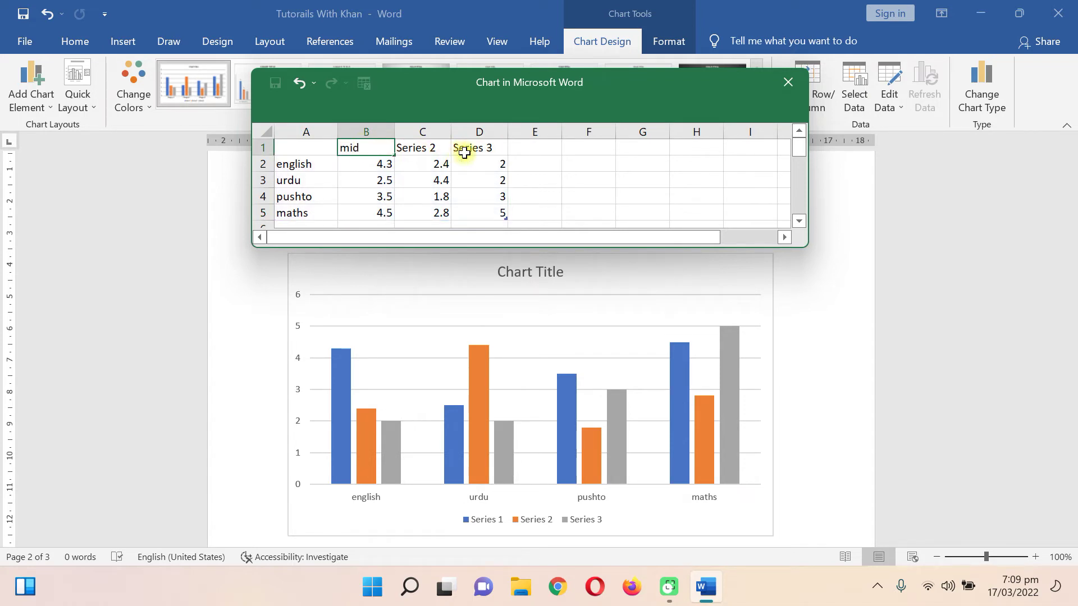
left_click(427, 151)
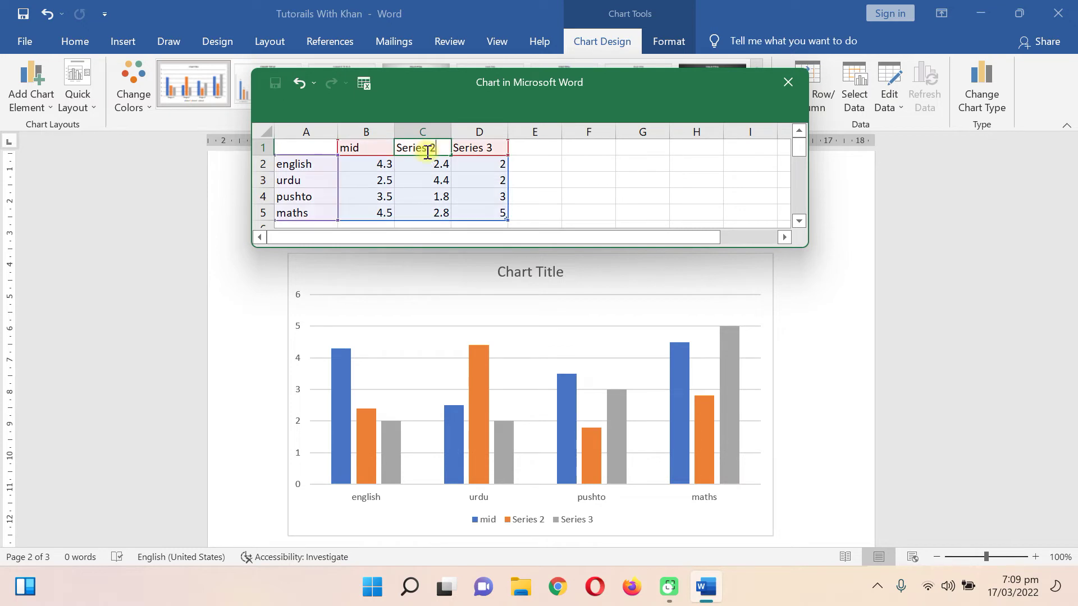
type("final")
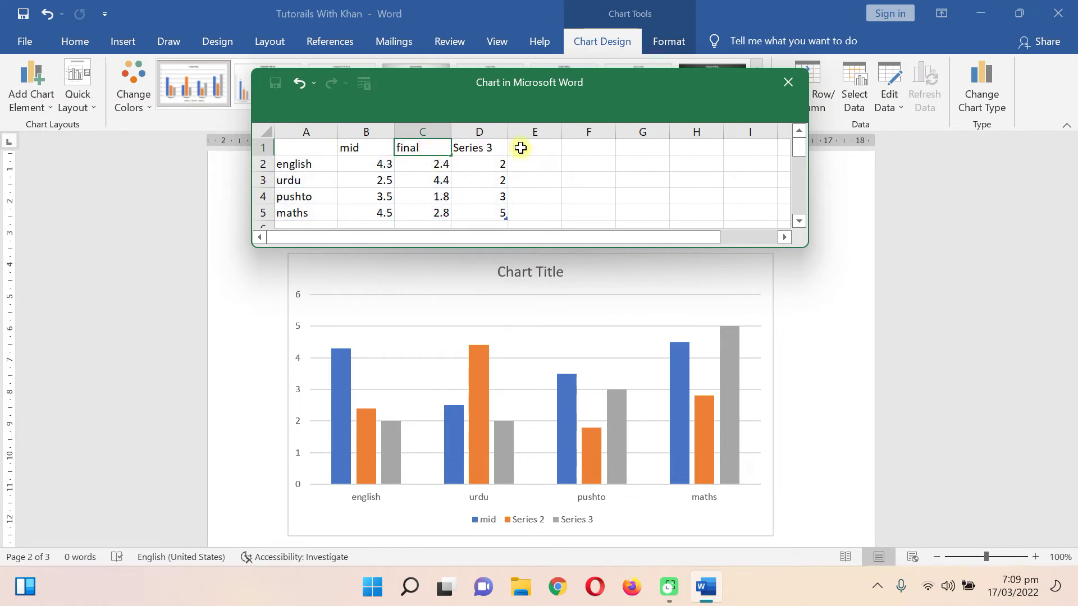
left_click(495, 152)
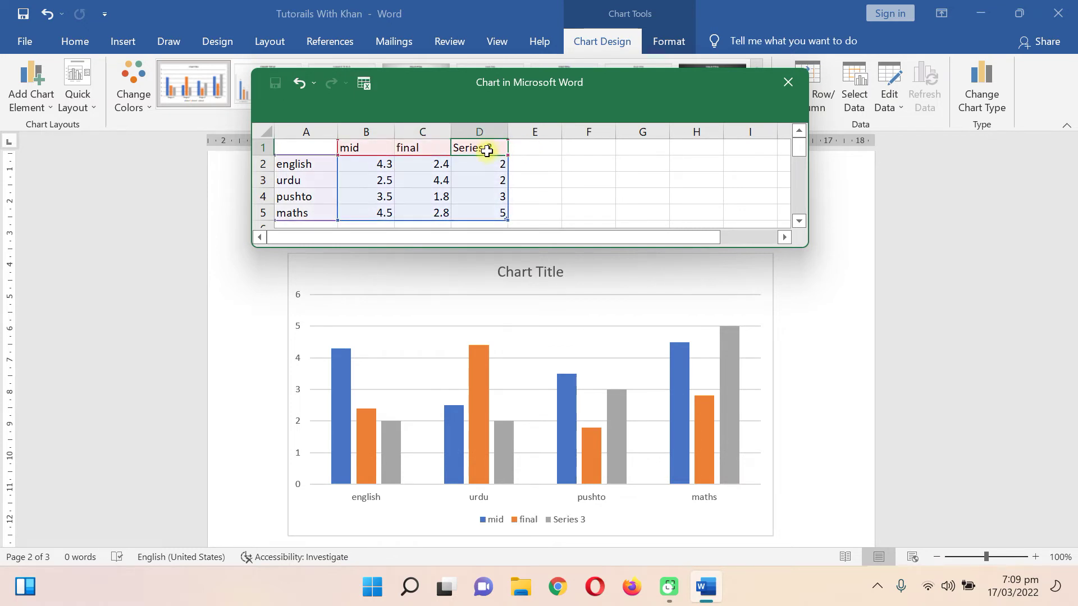
double_click(497, 148)
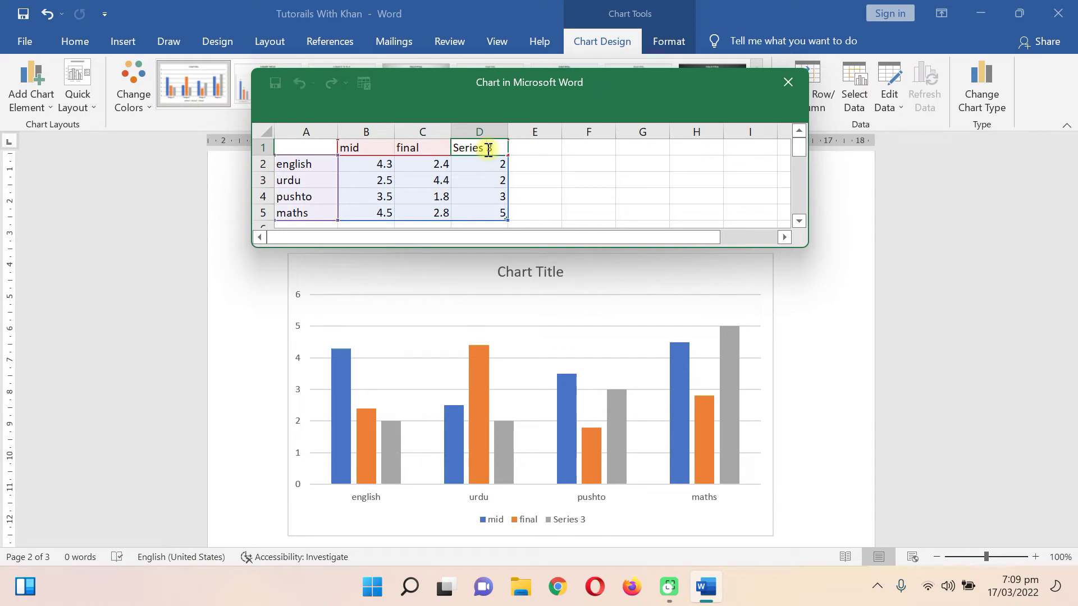
key("BackSpace")
key("BackSpace")
key("BackSpace")
key("BackSpace")
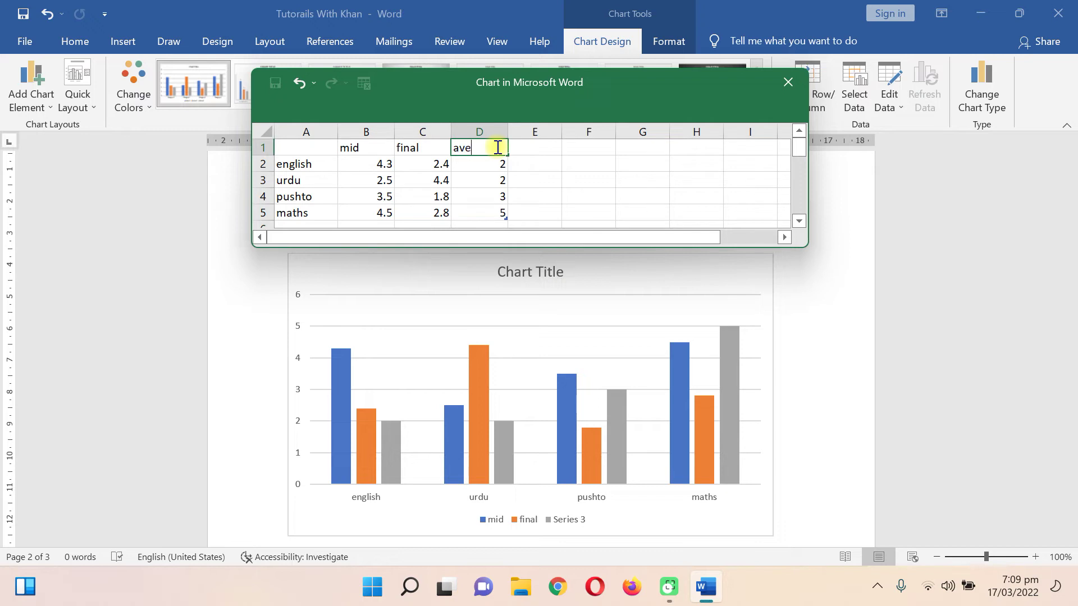
type("age")
left_click(368, 163)
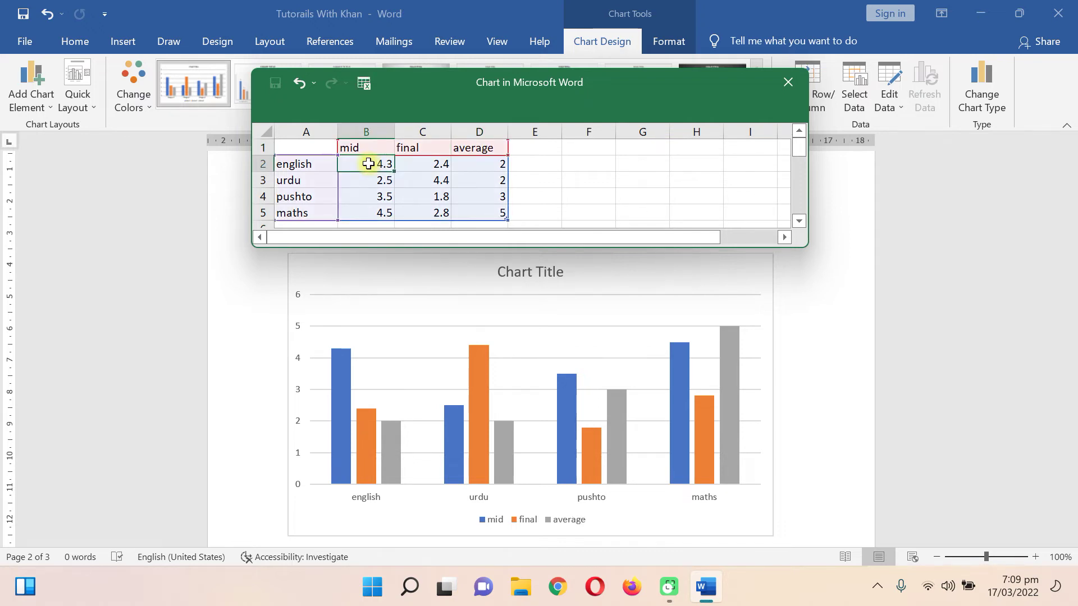
- Enter mid marks 90, 70, 60 and 55 for english, urdu, pushto and maths in the data sheet
double_click(370, 164)
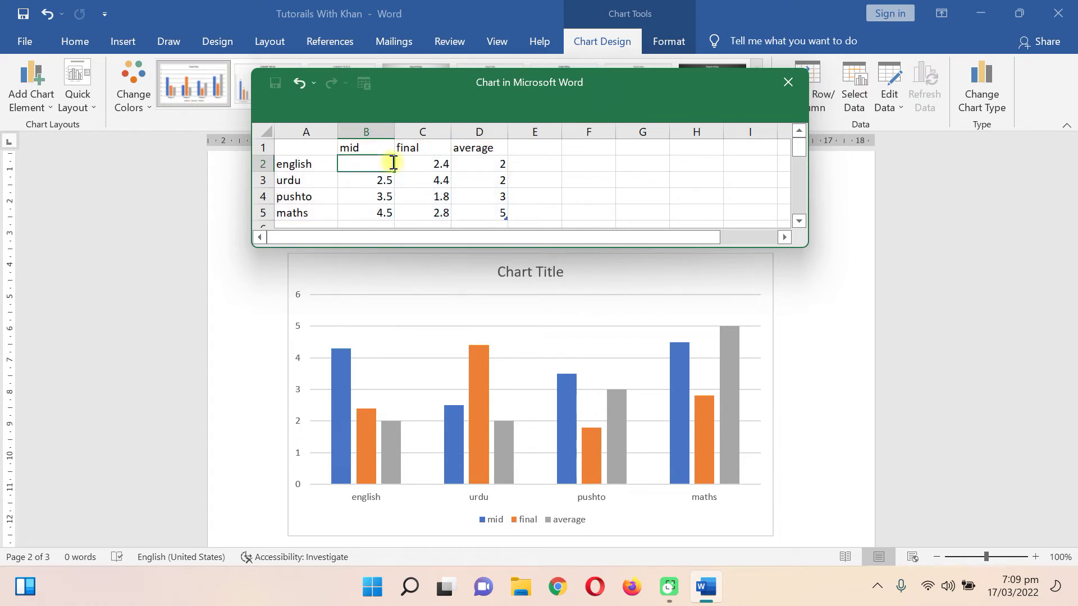
left_click(391, 179)
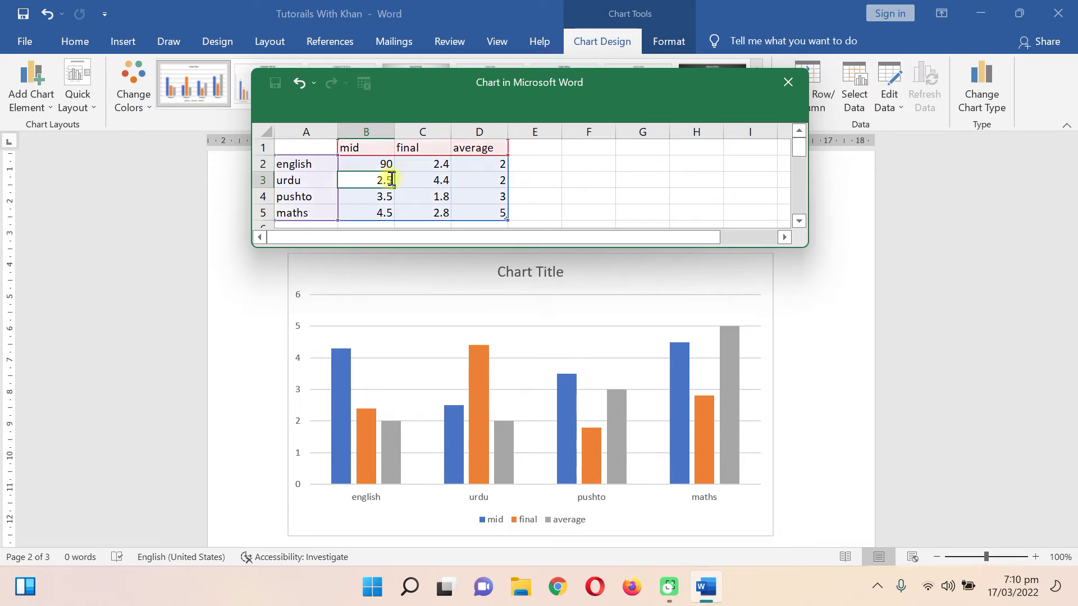
key("BackSpace")
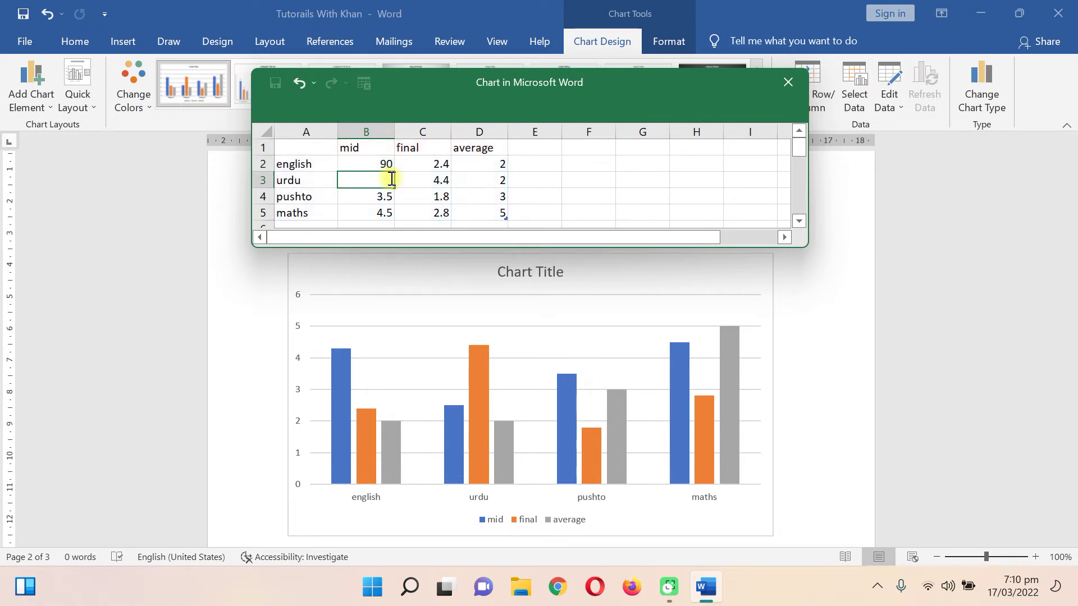
left_click(374, 201)
key("BackSpace")
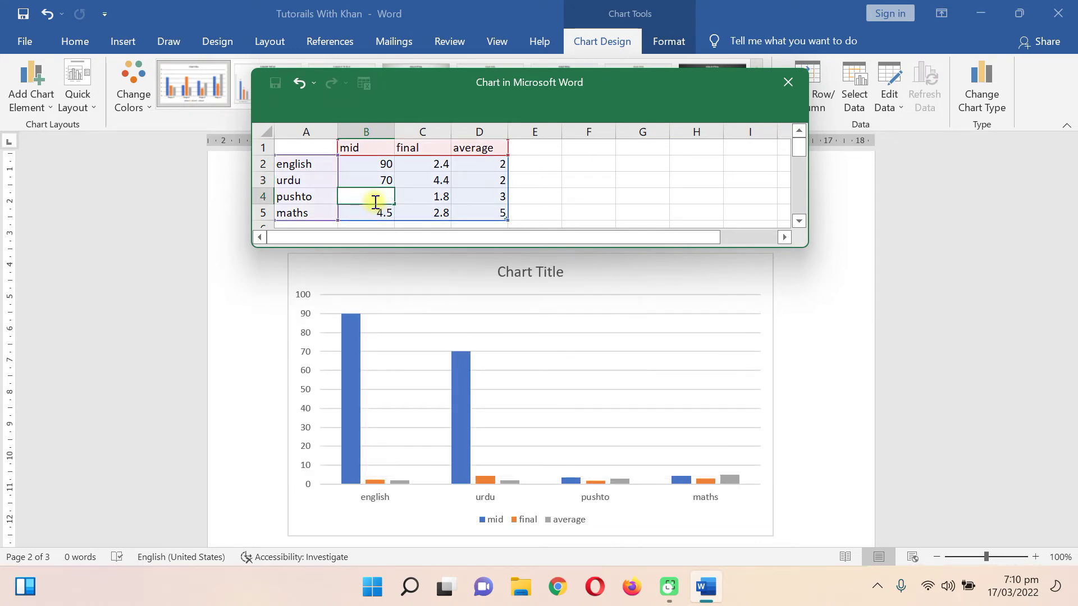
type("60")
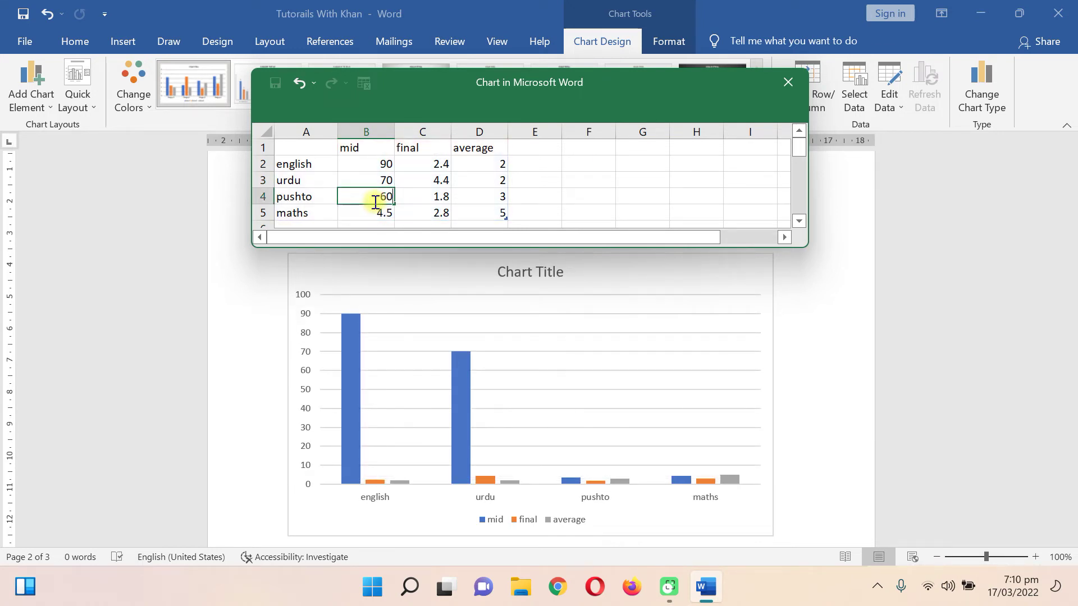
left_click(377, 216)
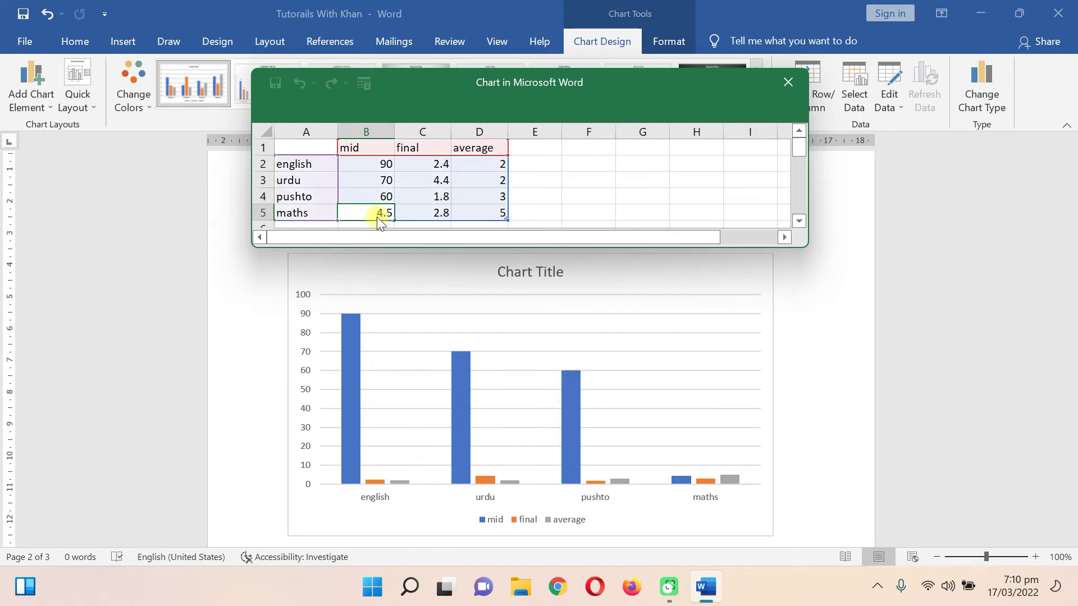
double_click(376, 217)
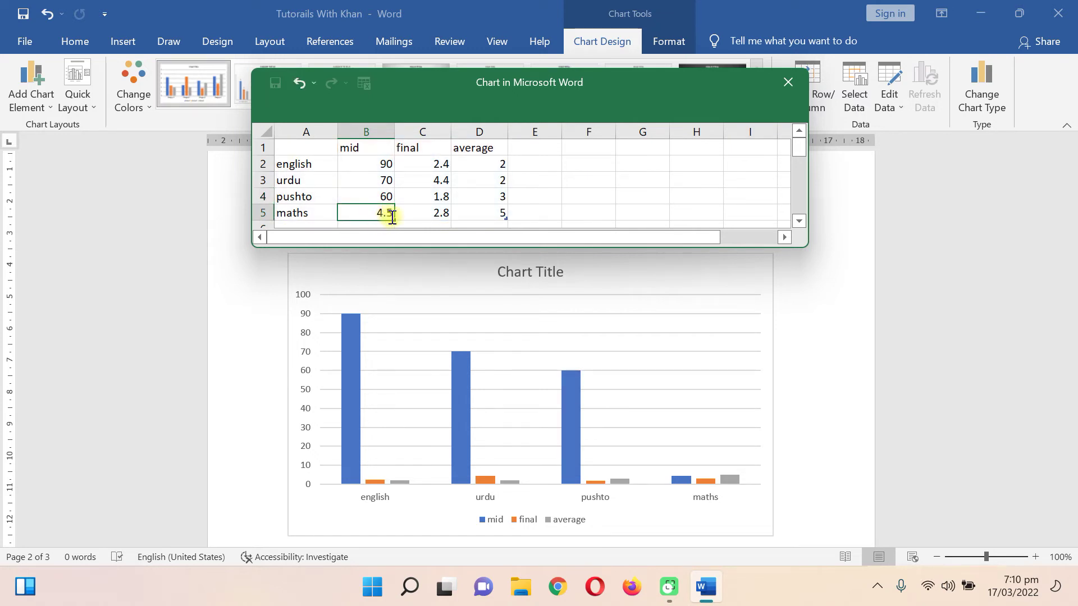
double_click(392, 212)
key("BackSpace")
- Close the data sheet, apply a dark chart style, and open the plot area formatting
left_click(788, 84)
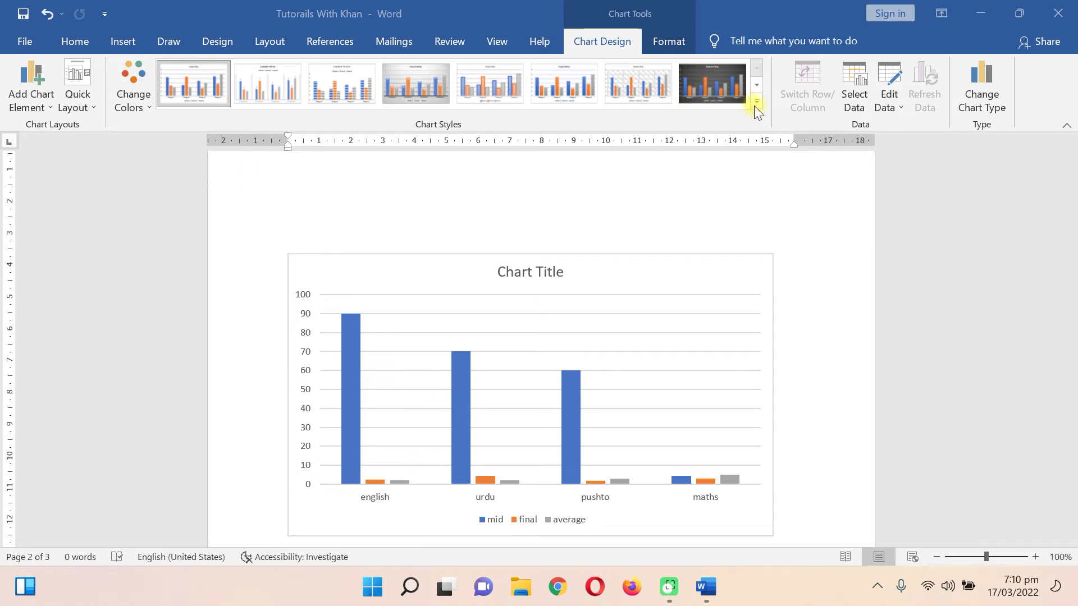
left_click(148, 106)
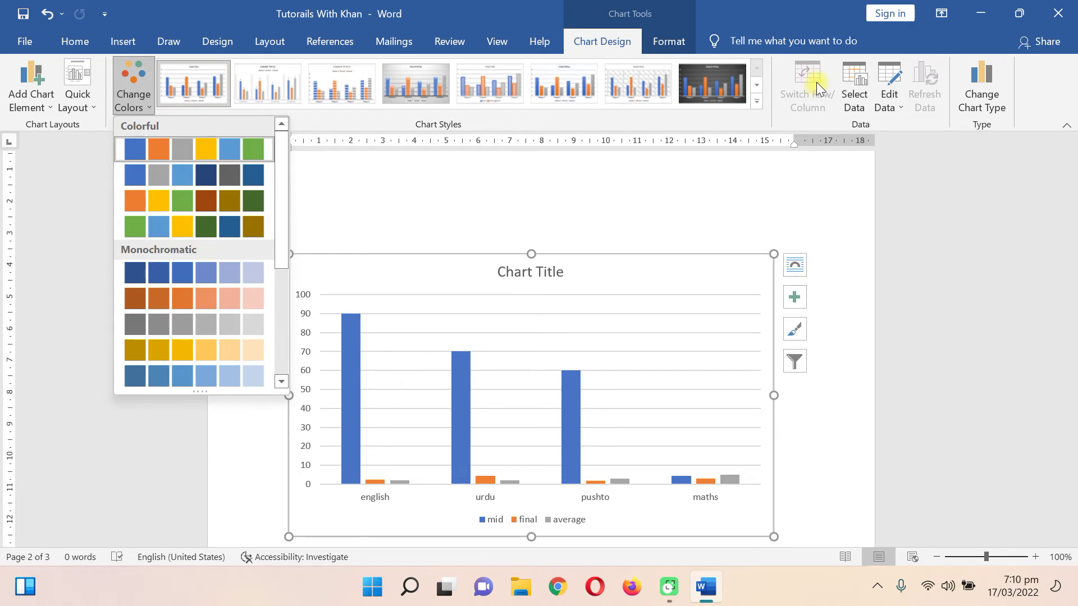
left_click(725, 89)
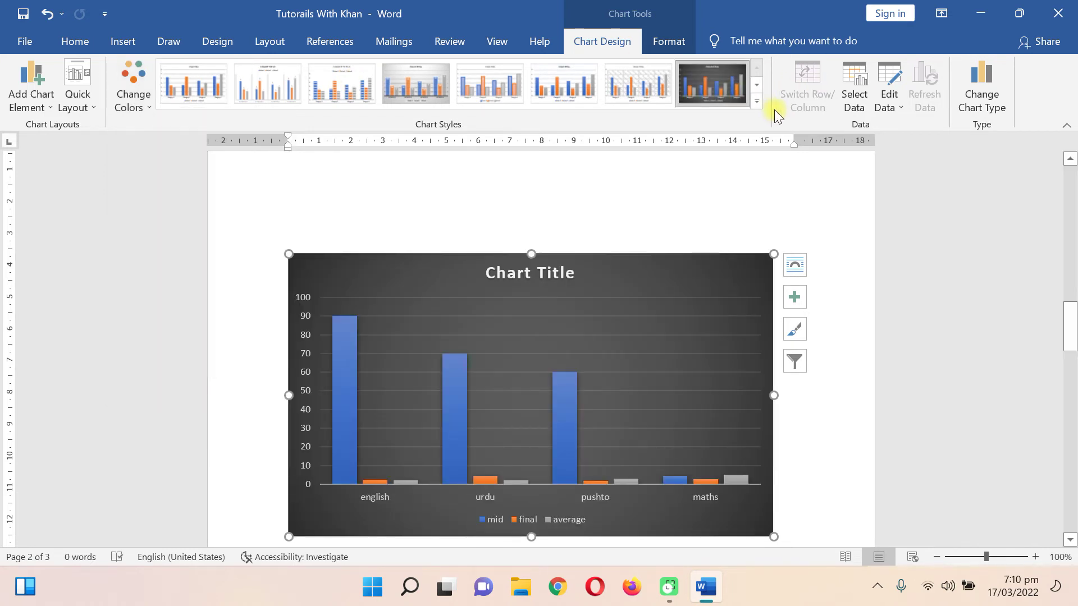
left_click(758, 103)
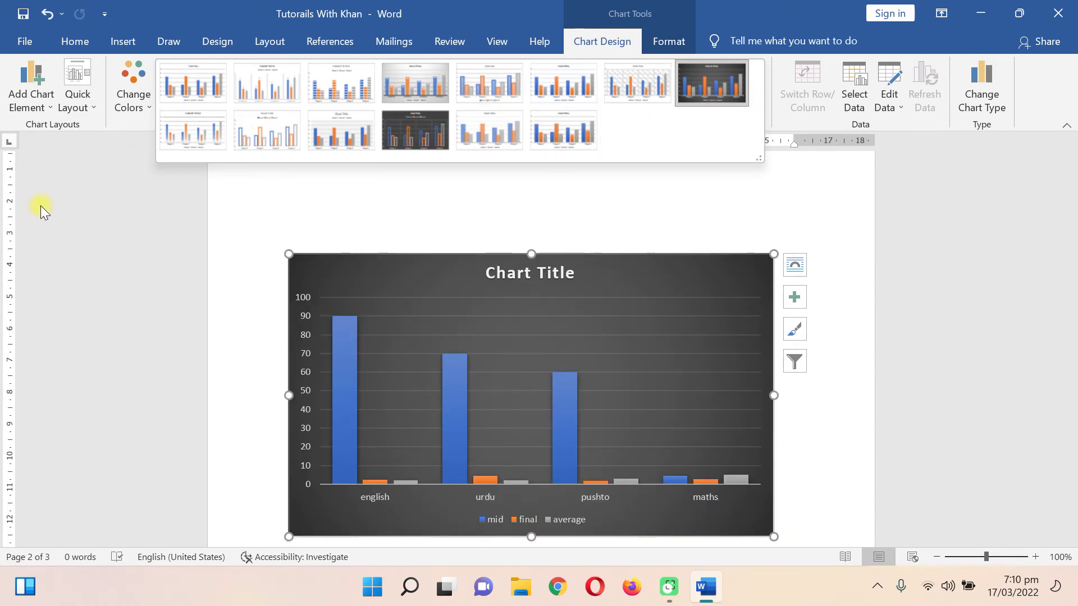
left_click(113, 234)
double_click(535, 339)
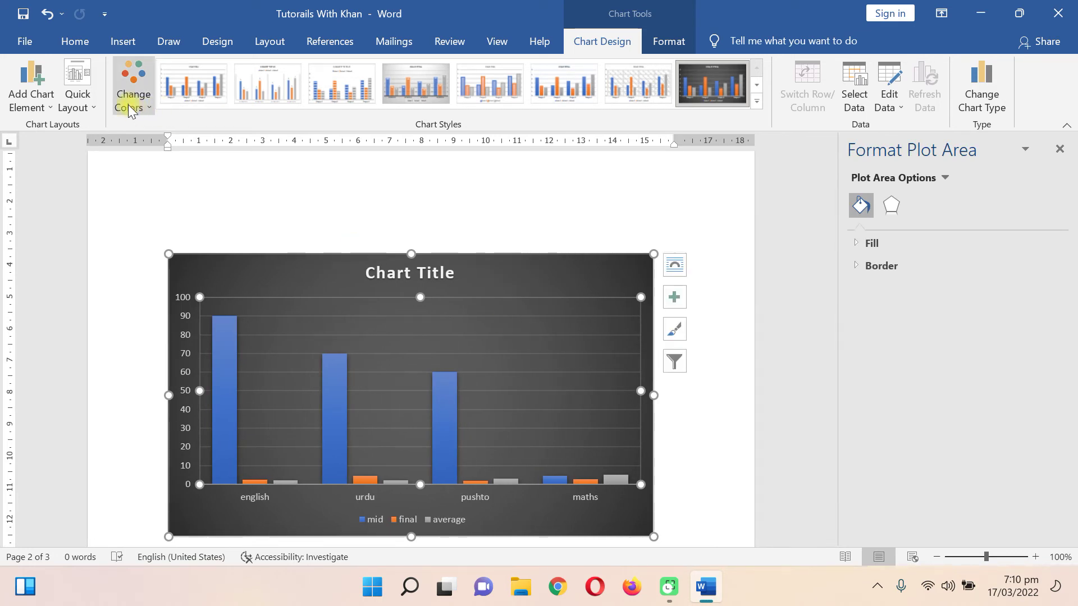
left_click(123, 43)
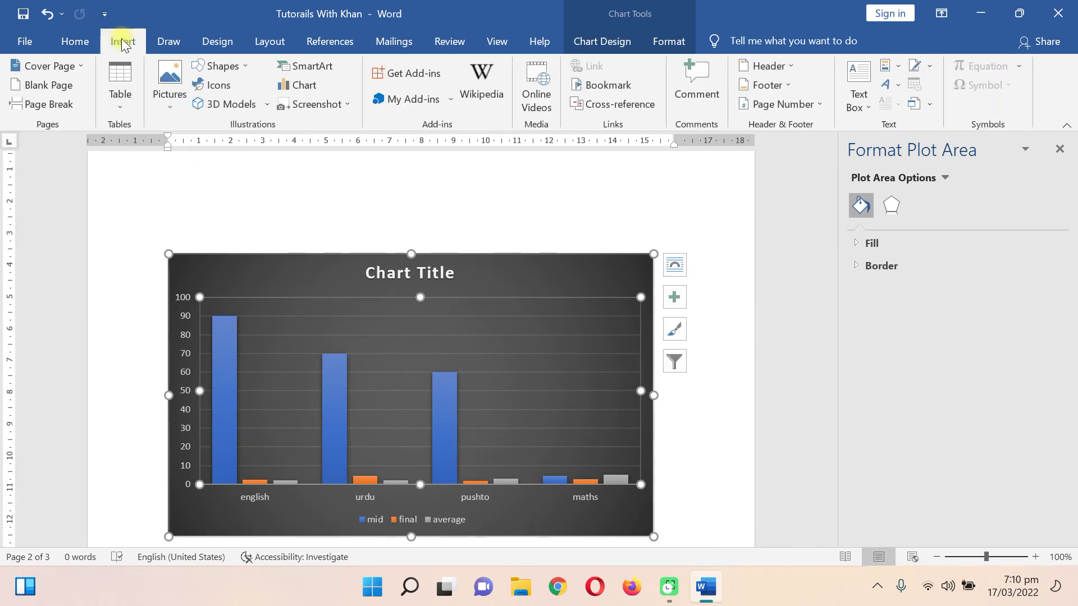
- Change the marks chart to a pie chart
left_click(298, 86)
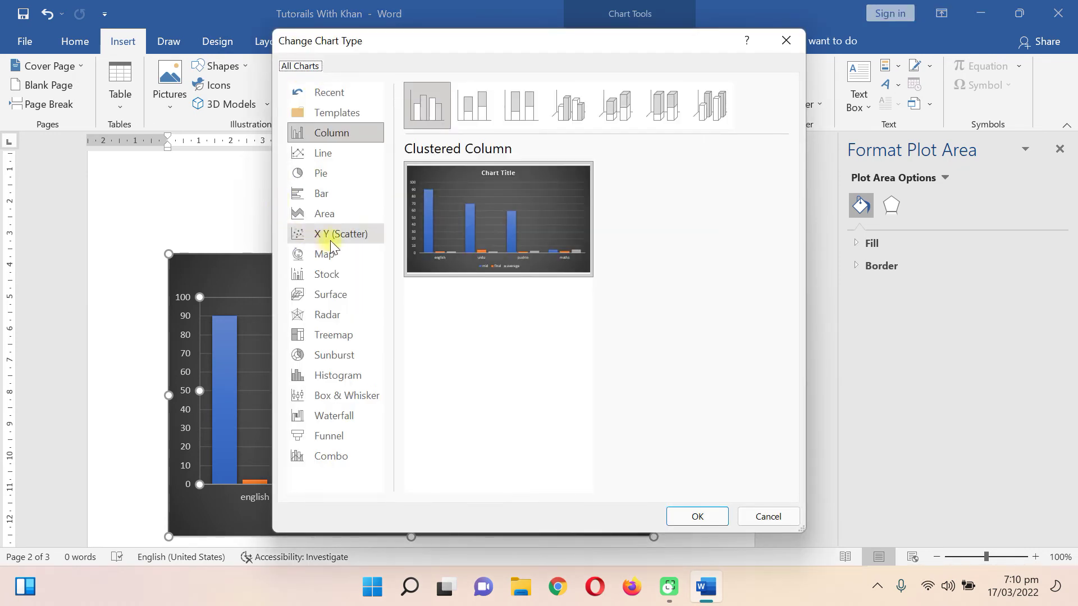
left_click(317, 179)
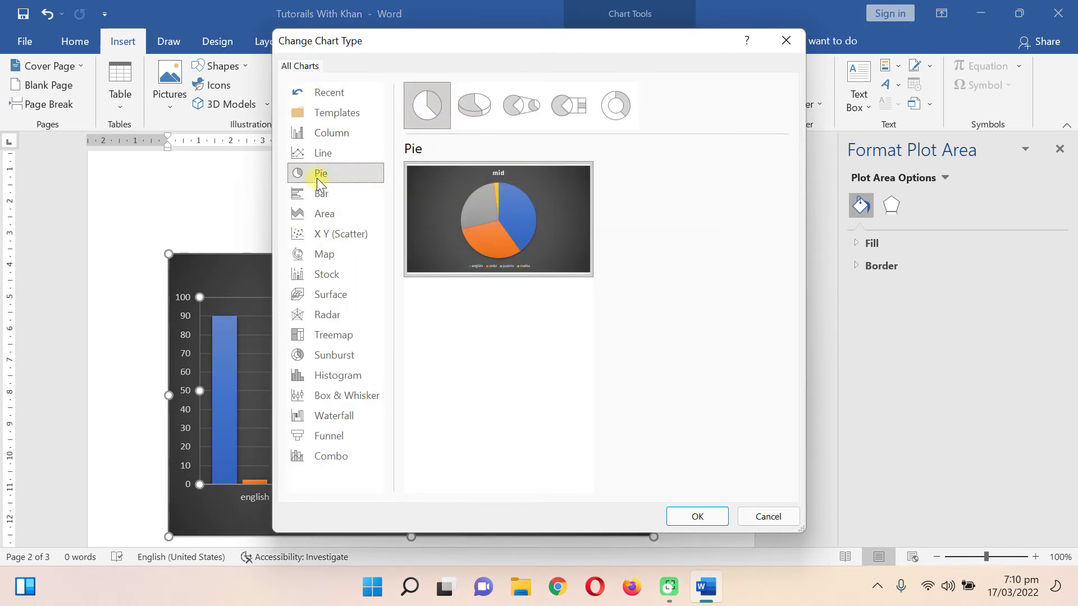
left_click(697, 519)
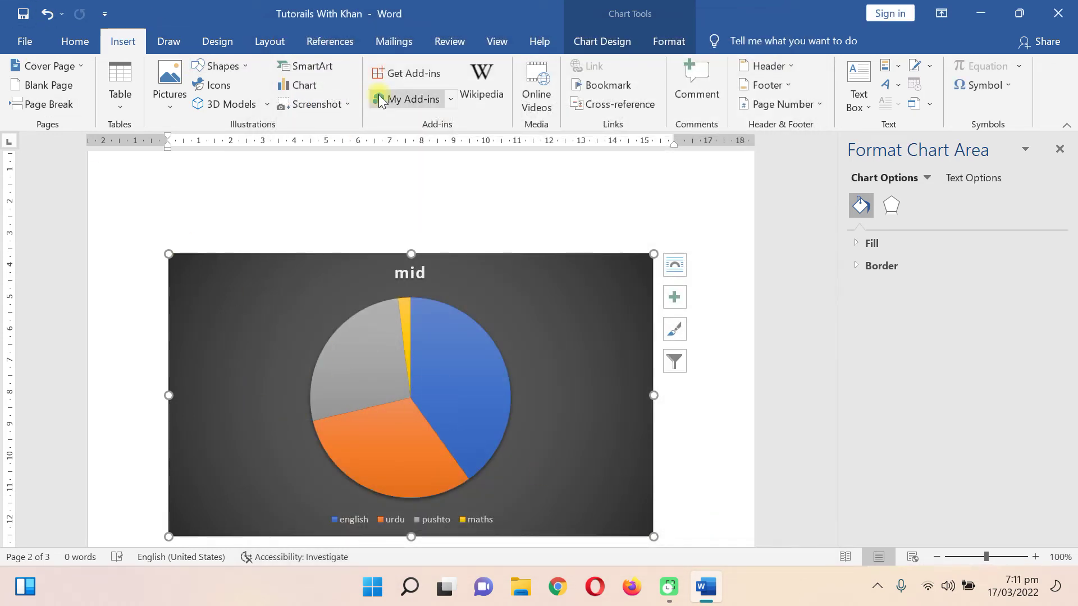
- Review other chart types such as scatter, keeping the chart as a pie
left_click(306, 89)
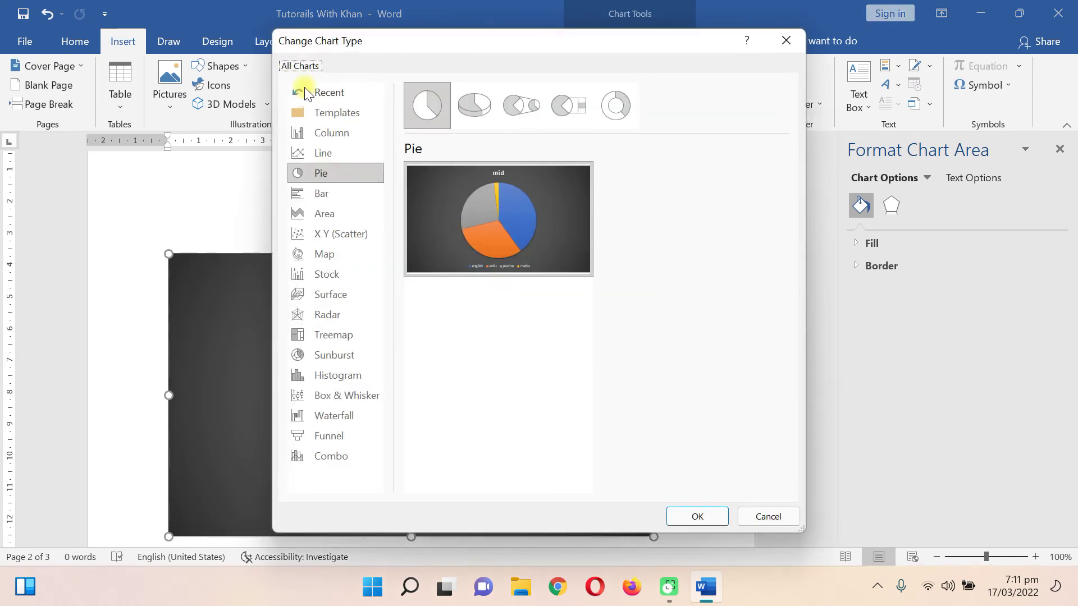
left_click(328, 234)
mouse_move(498, 219)
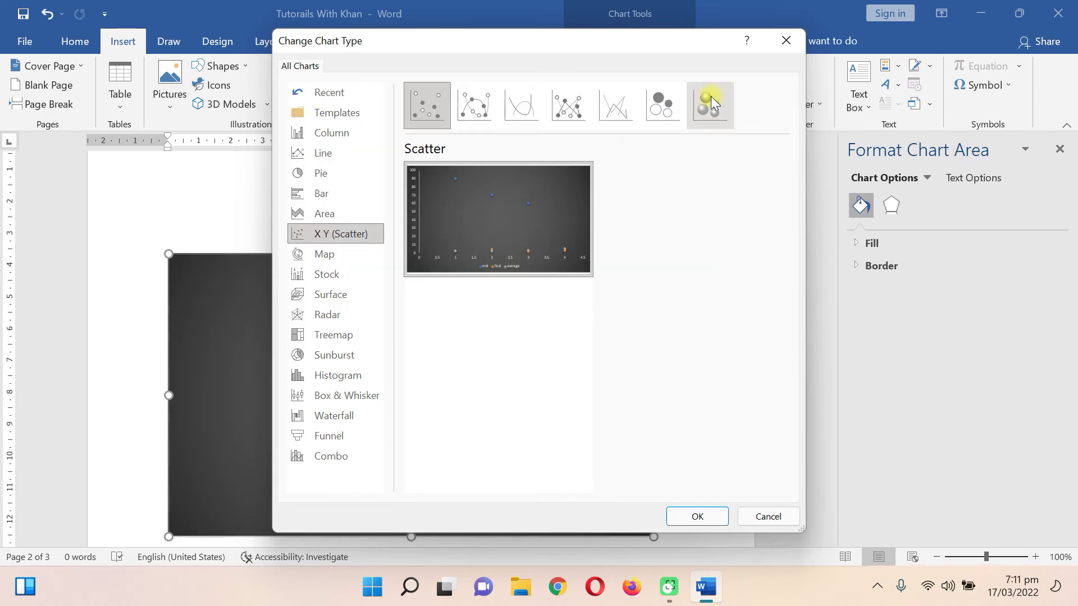
left_click(786, 40)
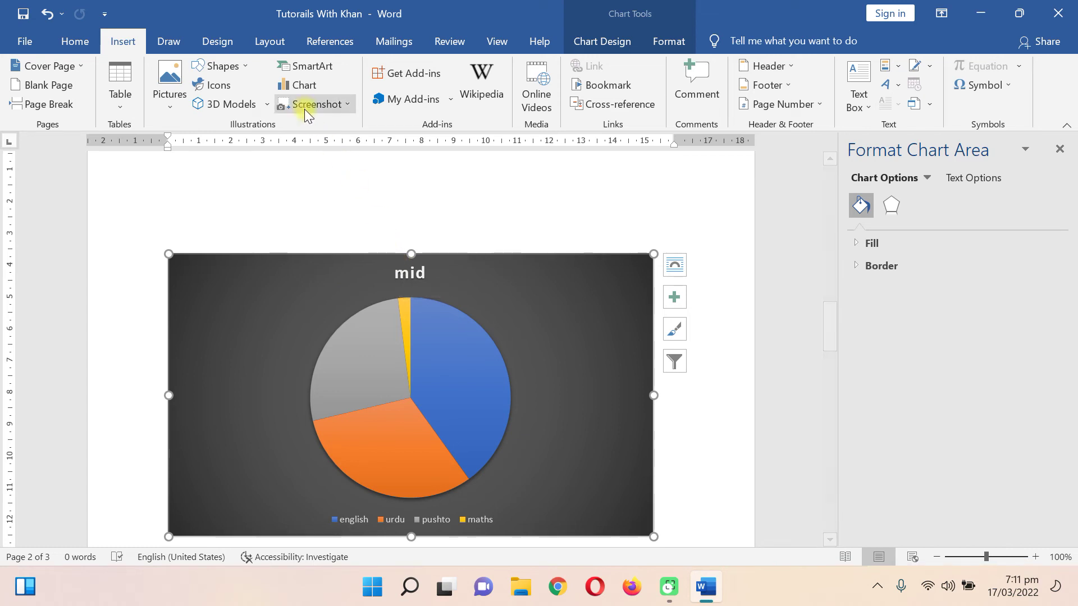
left_click(301, 85)
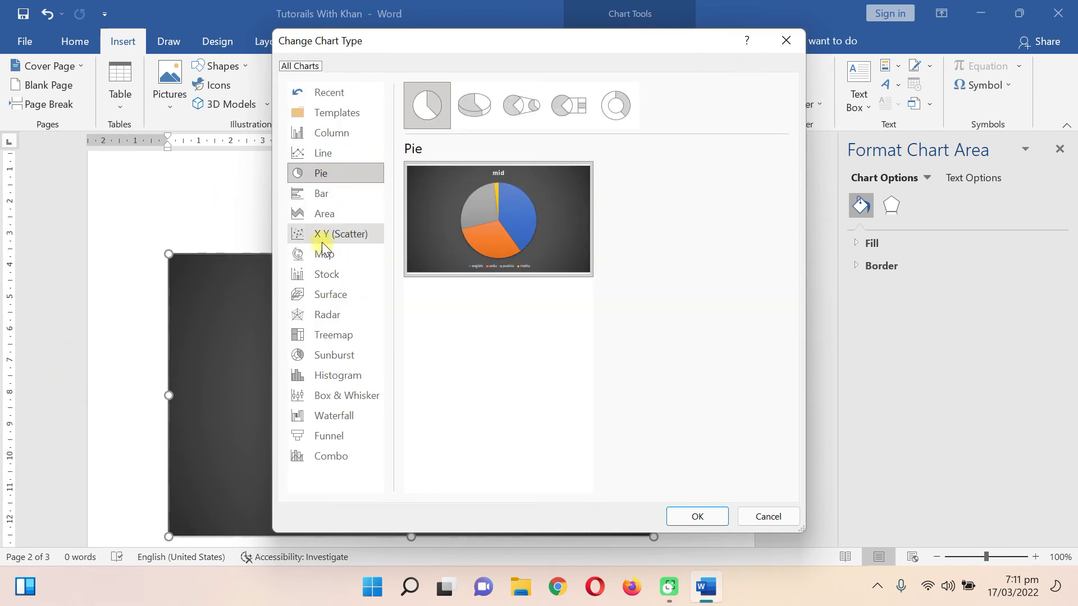
left_click(786, 40)
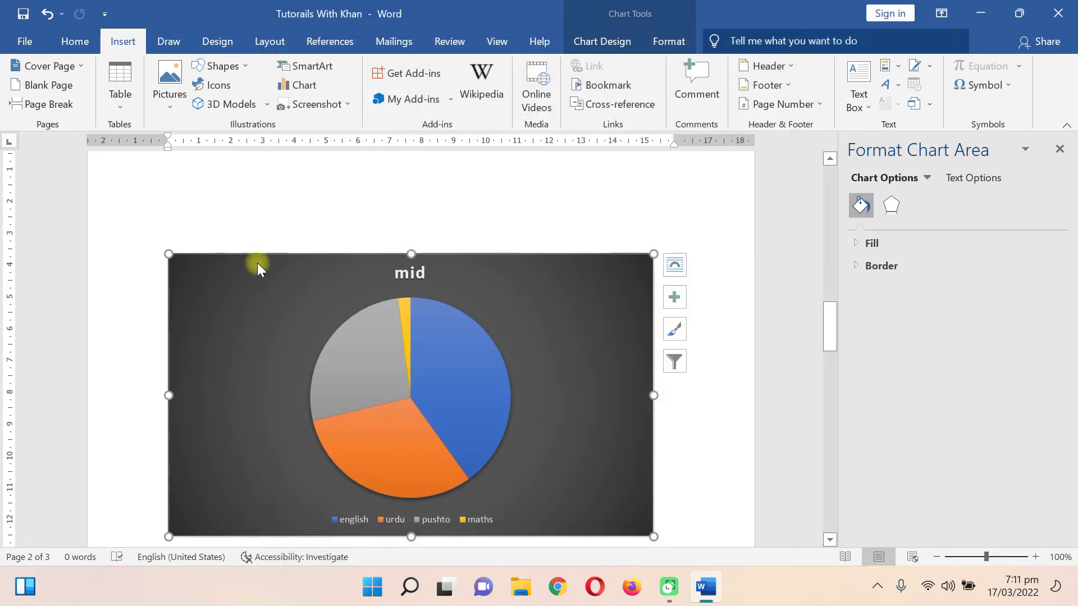
- Look through the Screenshot options, then place the insertion point above the chart
left_click(350, 104)
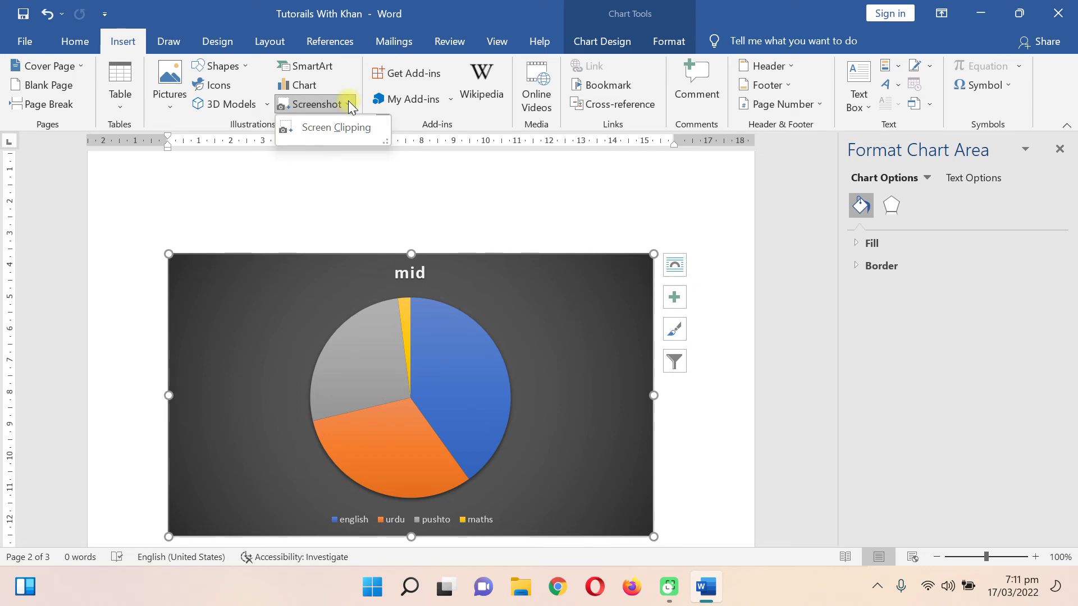
left_click(350, 104)
left_click(348, 103)
left_click(312, 106)
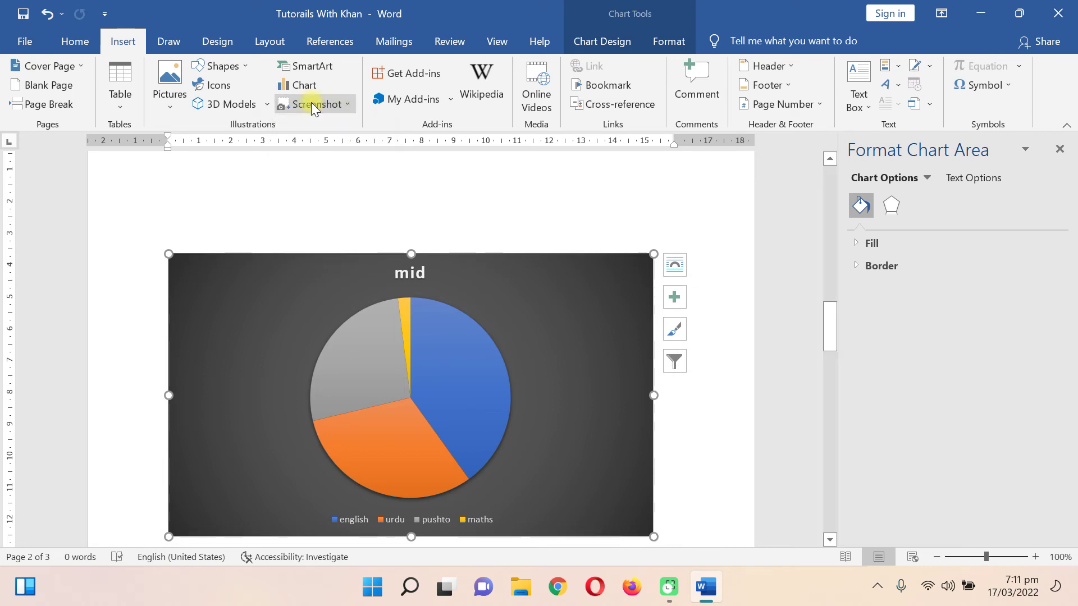
left_click(353, 104)
left_click(353, 103)
left_click(348, 106)
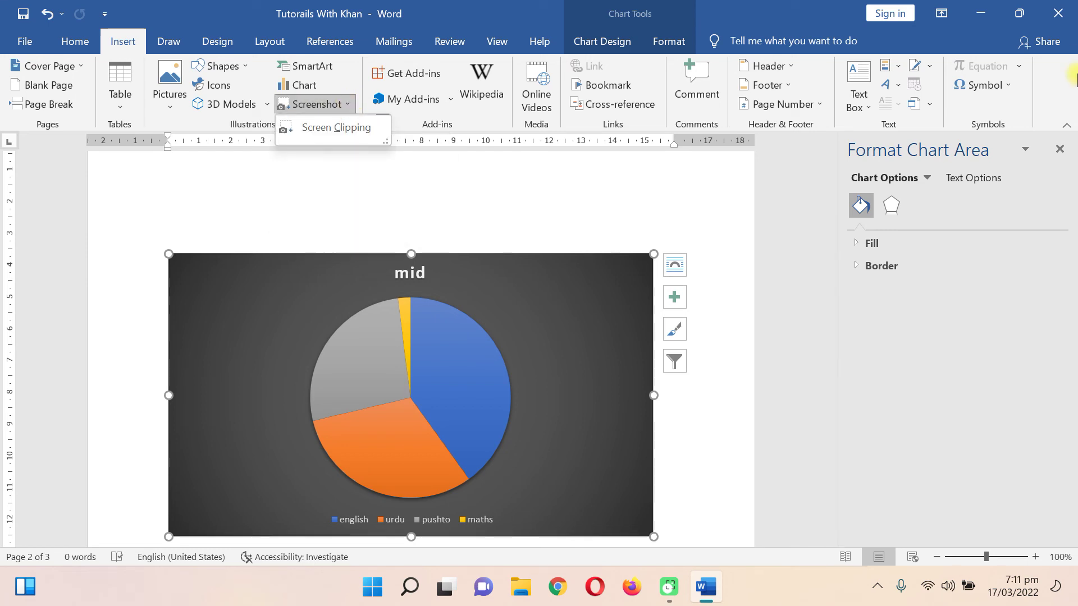
left_click(1058, 151)
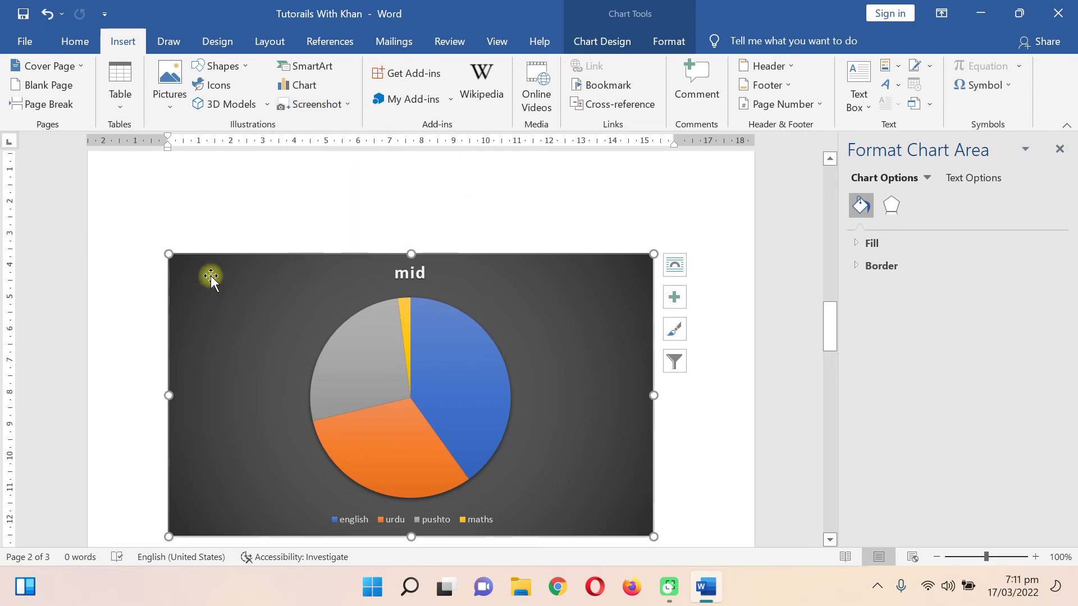
left_click(247, 215)
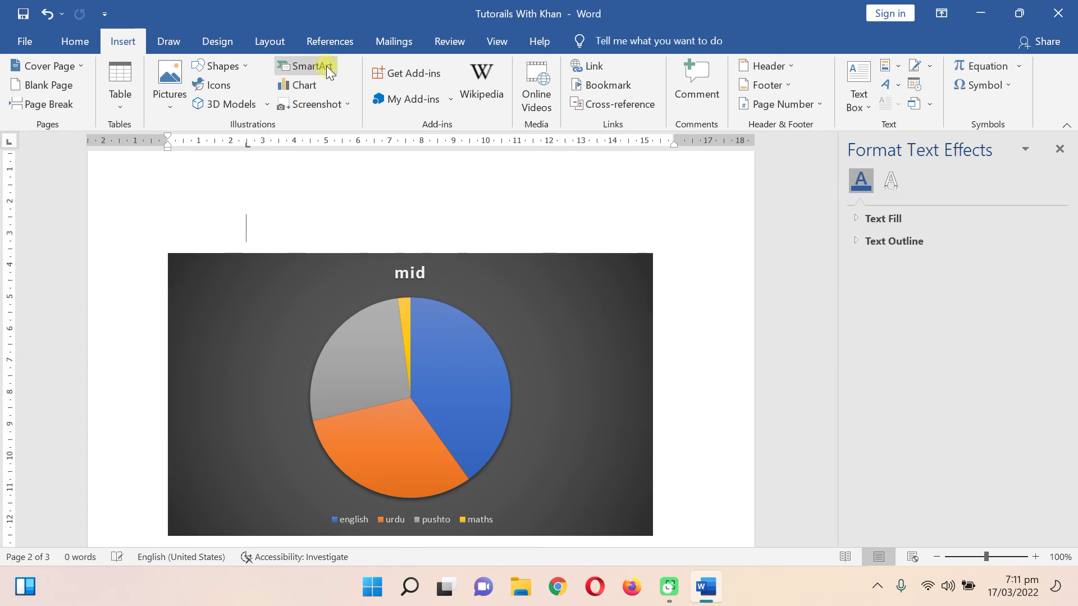
- Insert a screen clipping of the sky wallpaper above the chart, then minimise Word
left_click(347, 103)
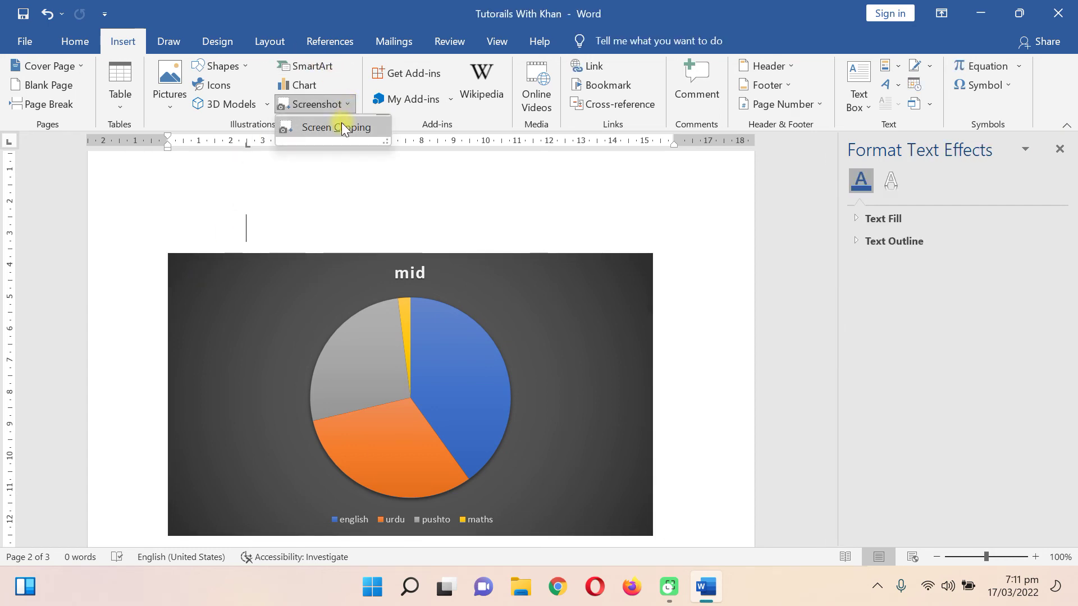
left_click(340, 128)
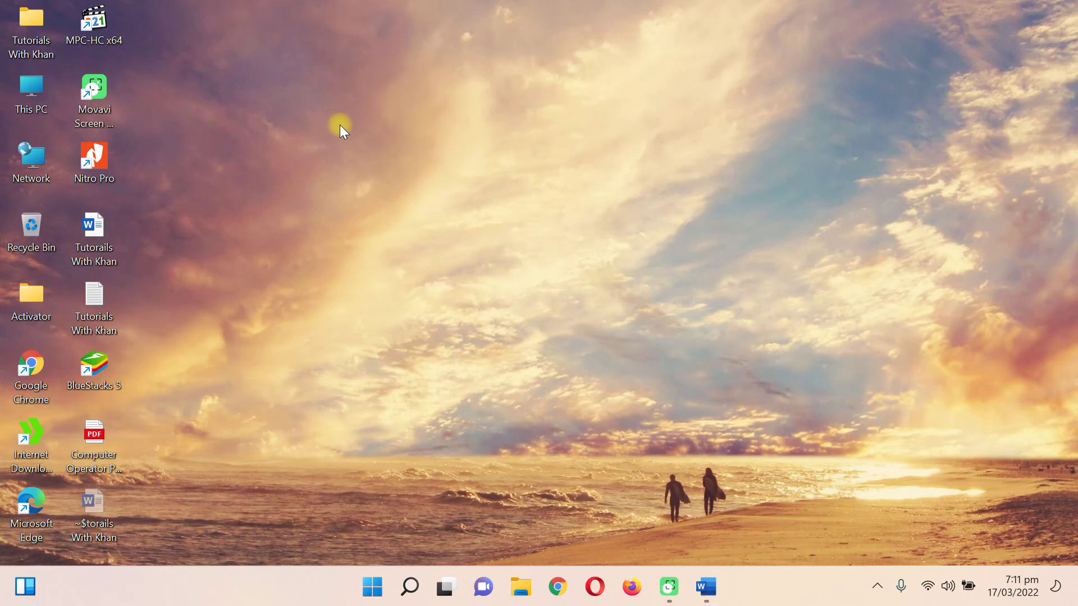
key("F10")
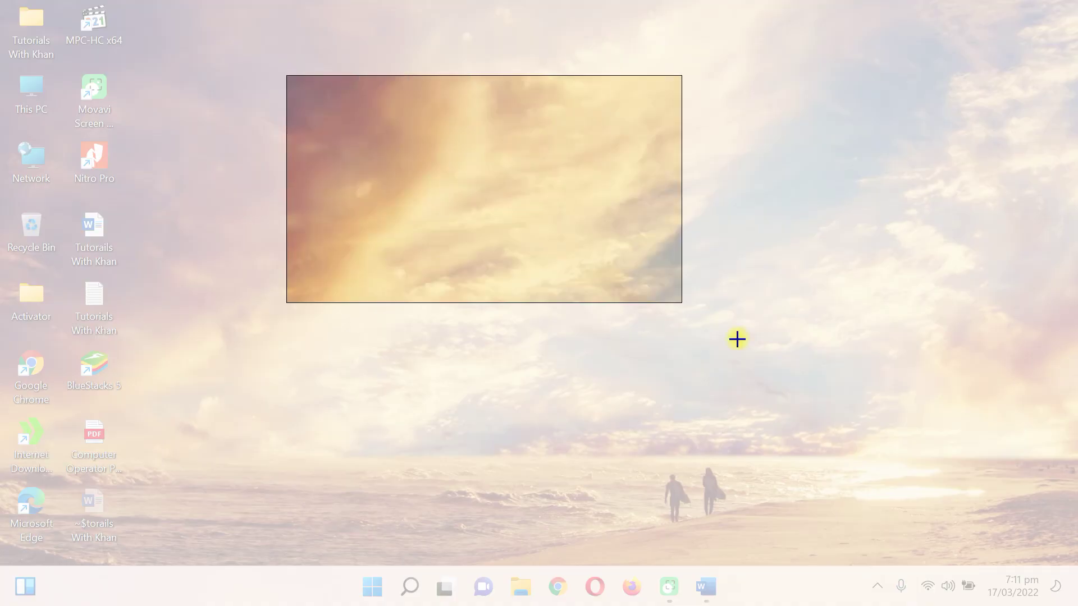
left_click_drag(286, 76, 851, 417)
key("ctrl+v")
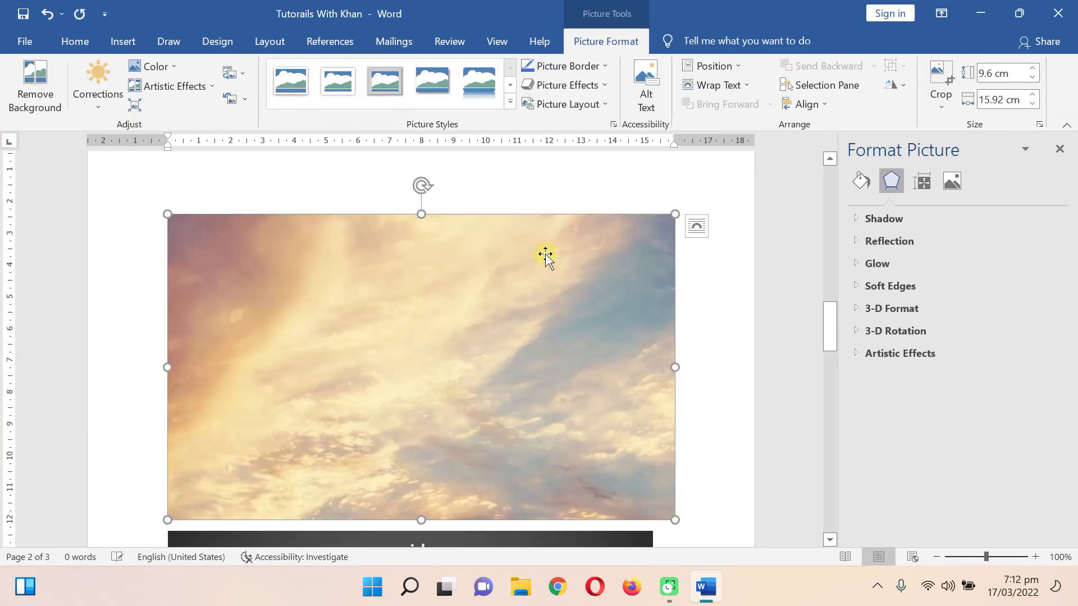
left_click(981, 13)
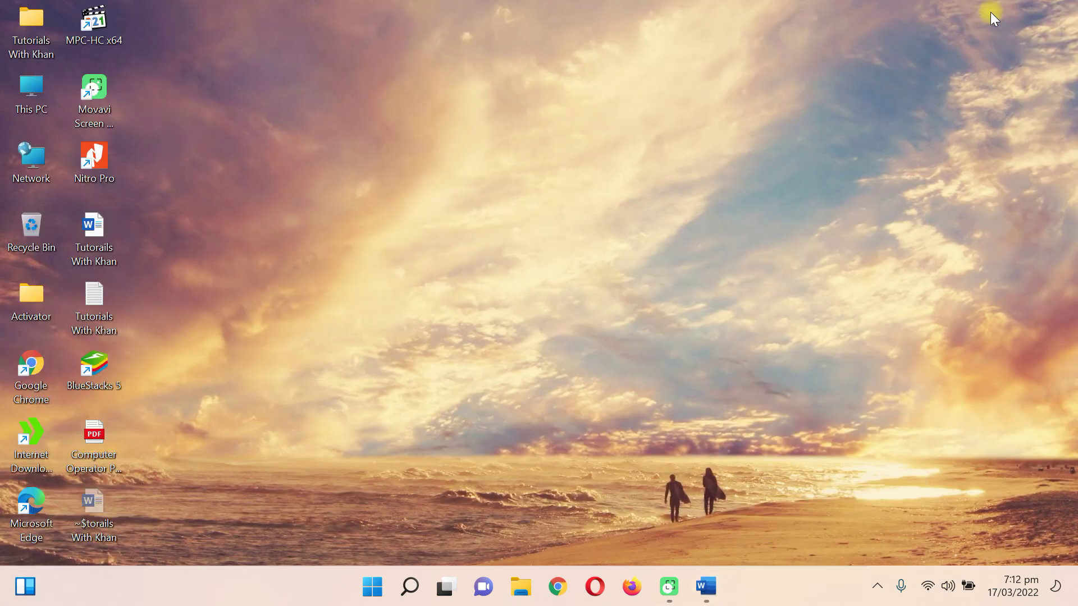
- Open a Chrome new tab, then delete the sky picture and pie chart in Word
left_click(555, 588)
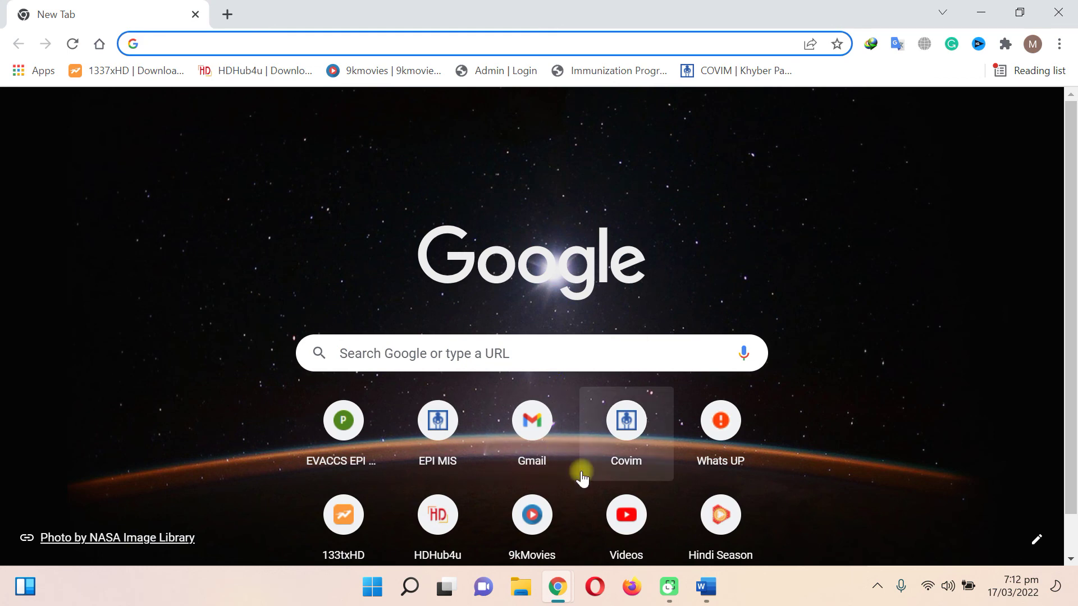
left_click(710, 597)
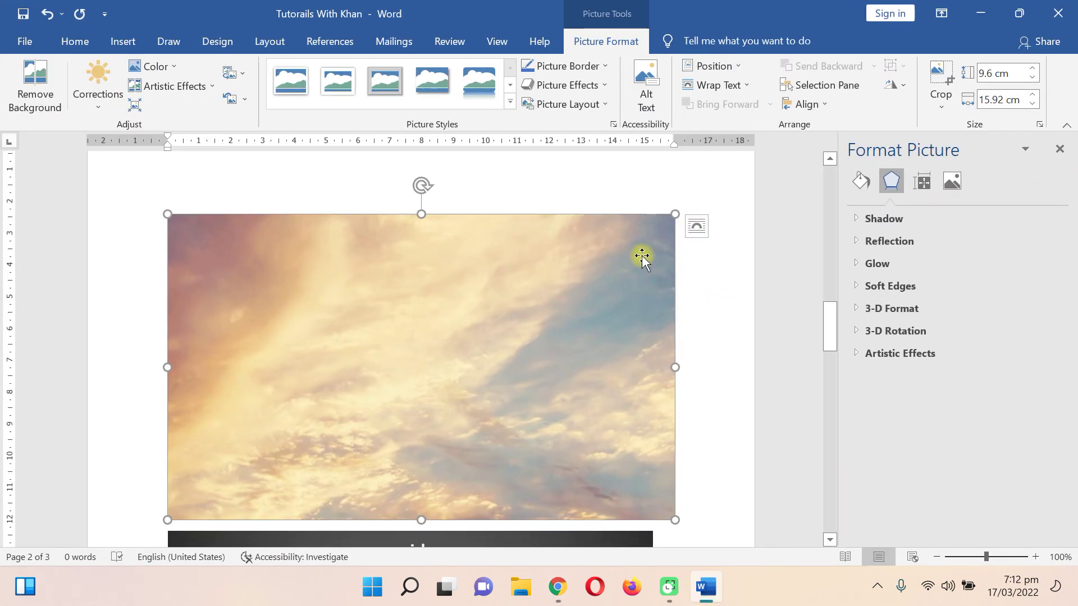
key("Delete")
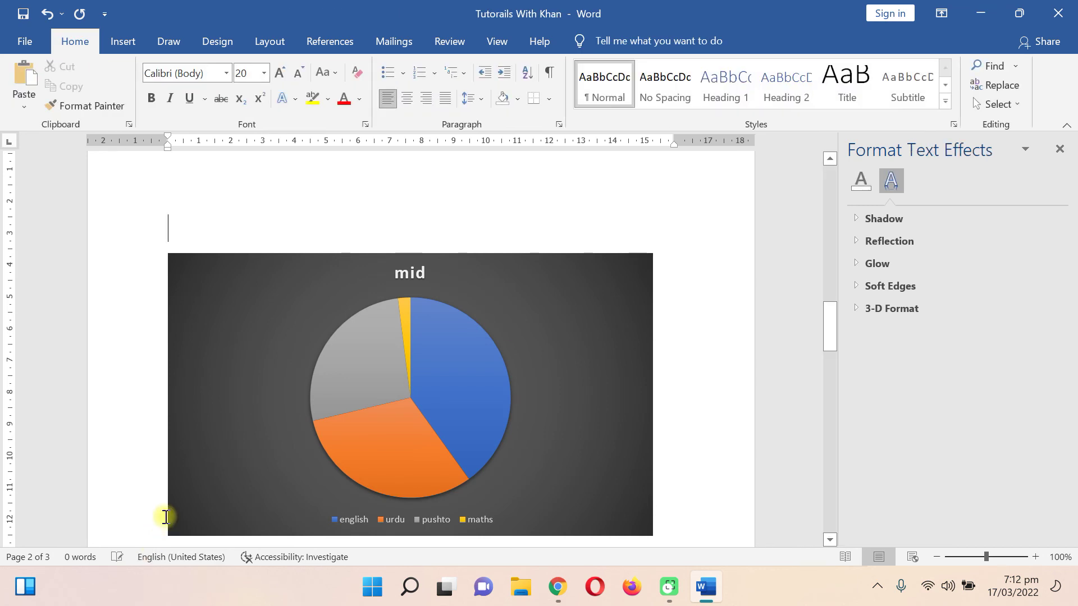
left_click(252, 449)
key("Delete")
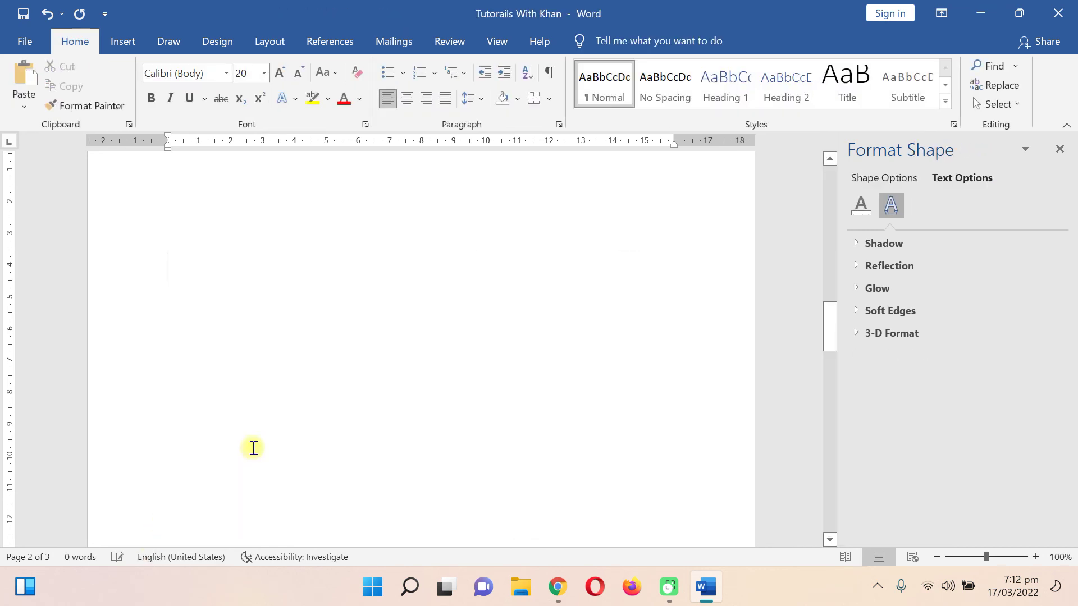
- Glance at the Chrome page behind Word and return to the Word document
left_click(115, 43)
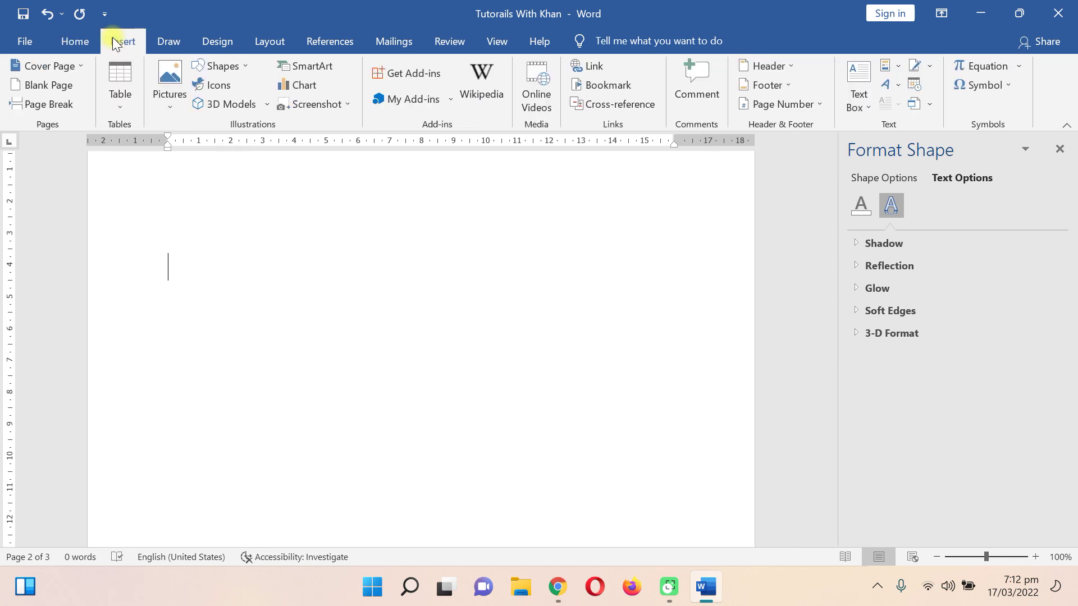
left_click(997, 12)
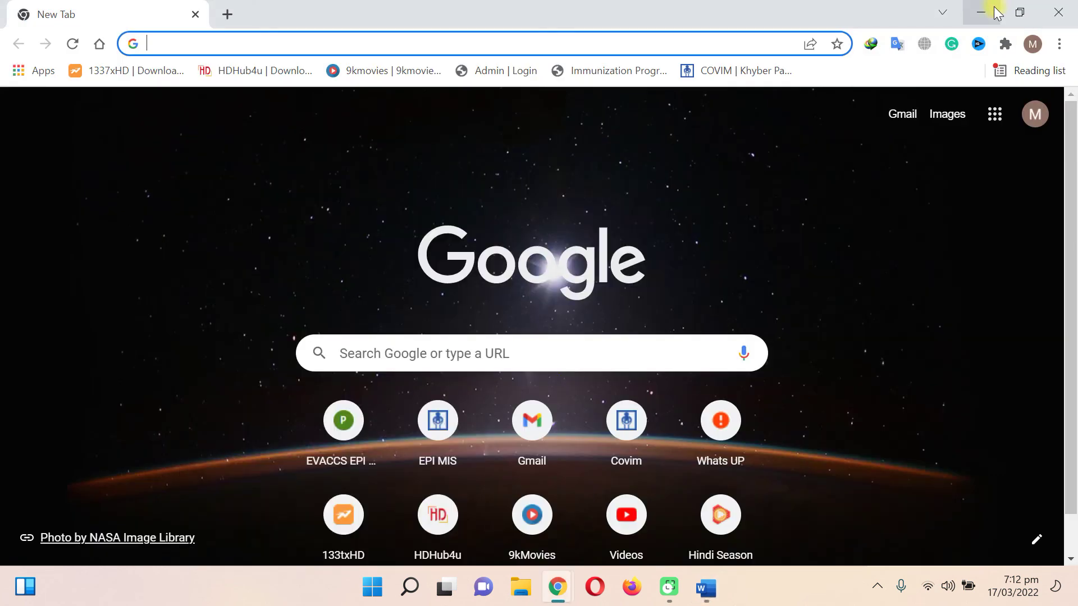
left_click(714, 592)
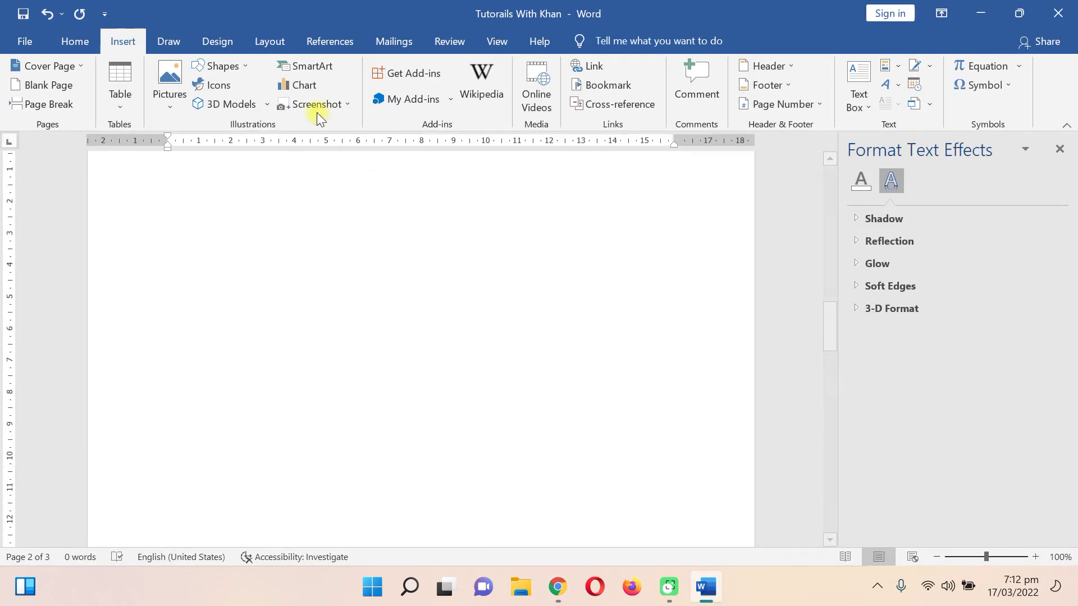
- Insert a screen clipping of the Chrome new tab page showing the Google logo and shortcuts
left_click(350, 105)
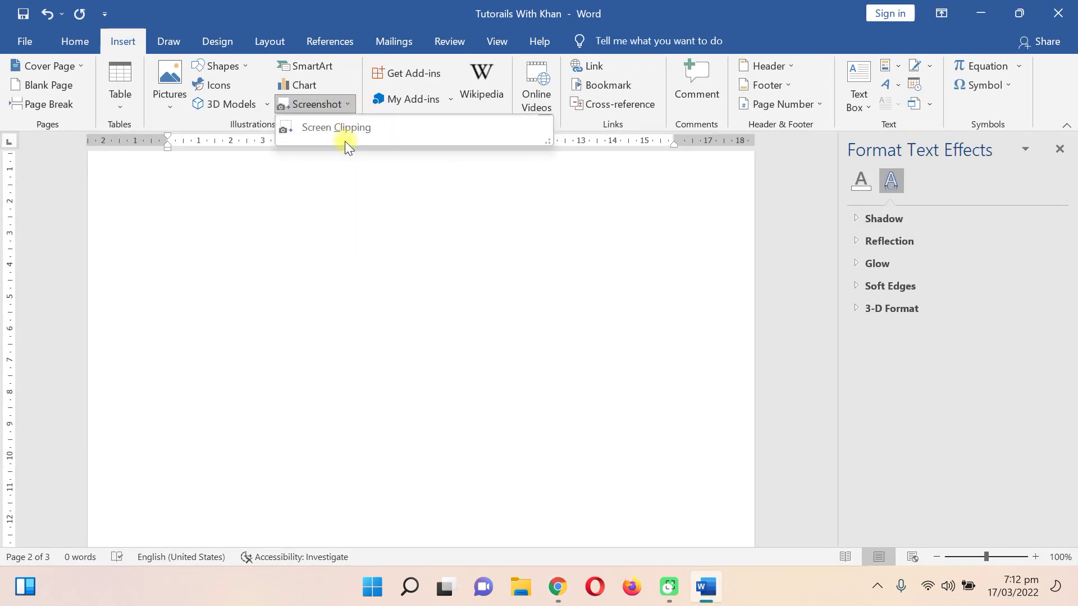
left_click(341, 128)
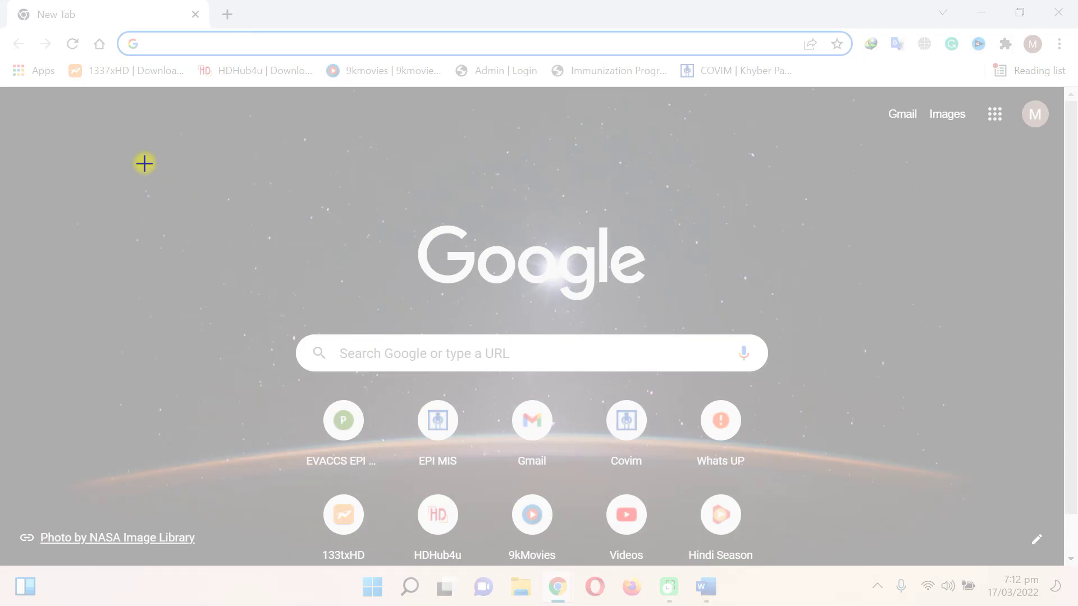
mouse_move(105, 145)
left_mouse_down()
mouse_move(605, 460)
mouse_move(898, 565)
left_mouse_up()
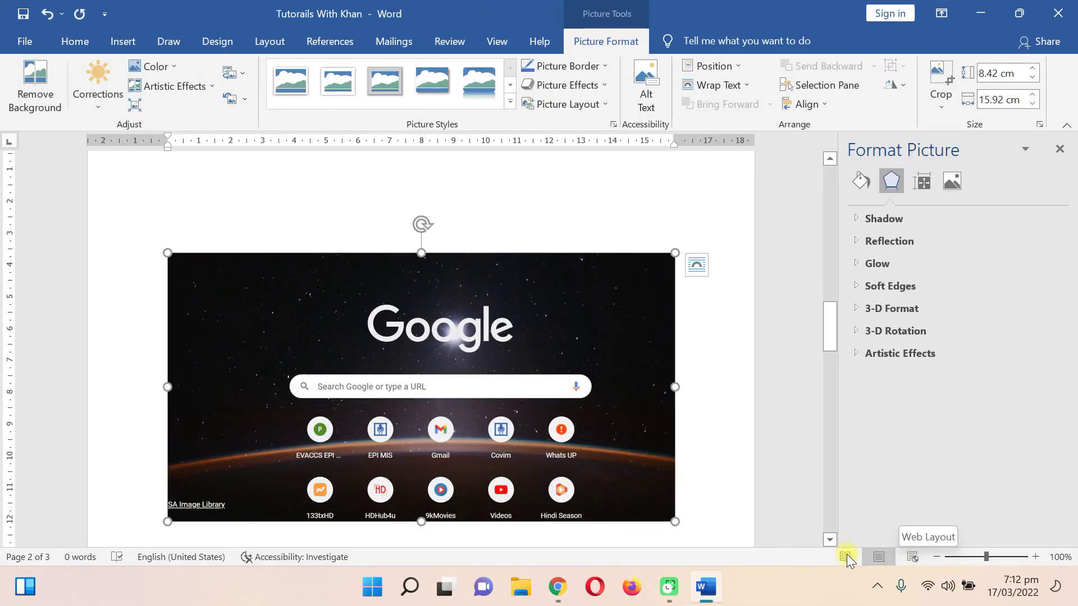
left_click(315, 199)
left_click(121, 41)
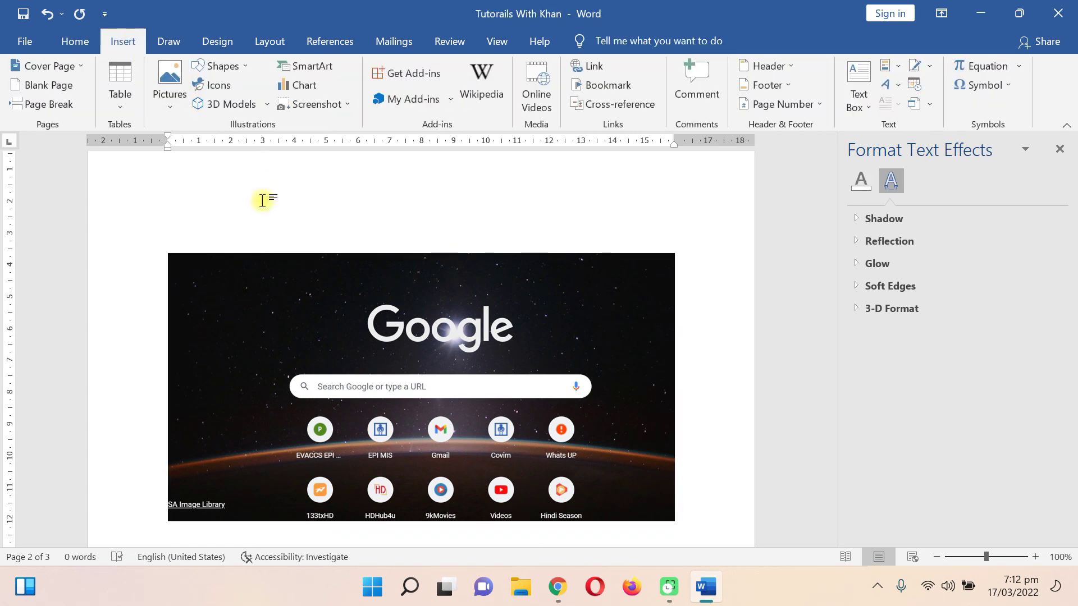